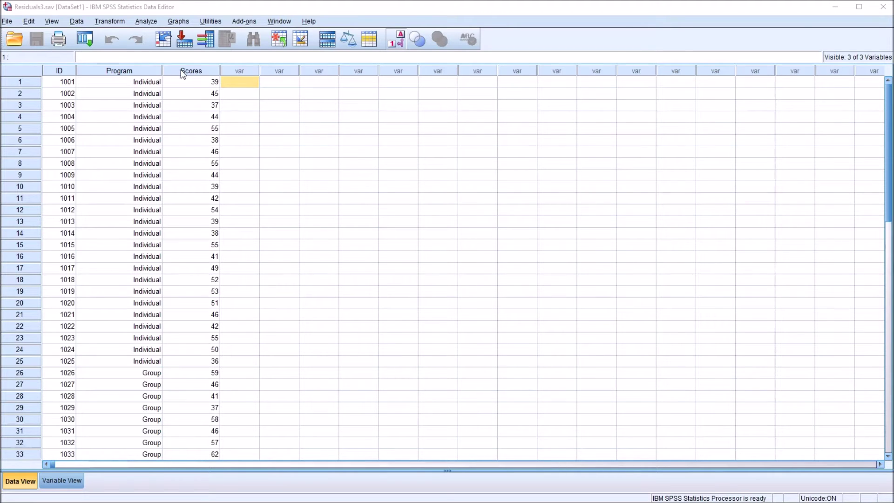
Step: Open Explore with Scores as the dependent variable and Program as the factor
click(184, 70)
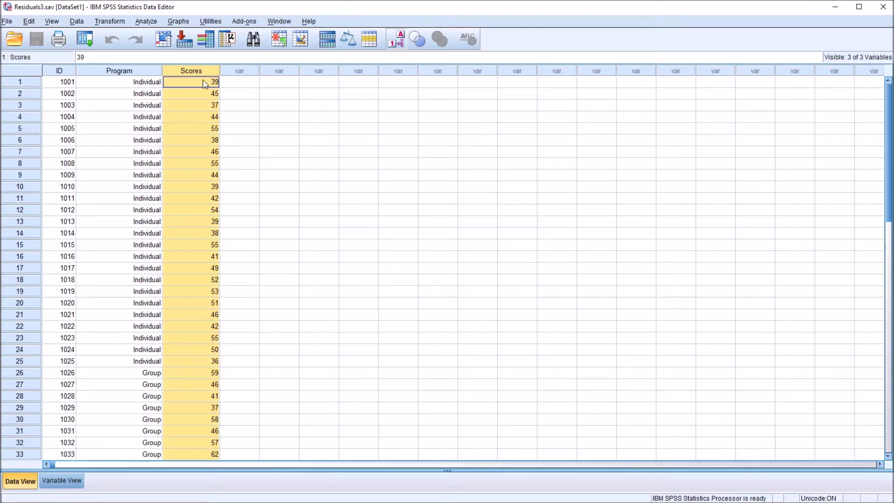
click(142, 71)
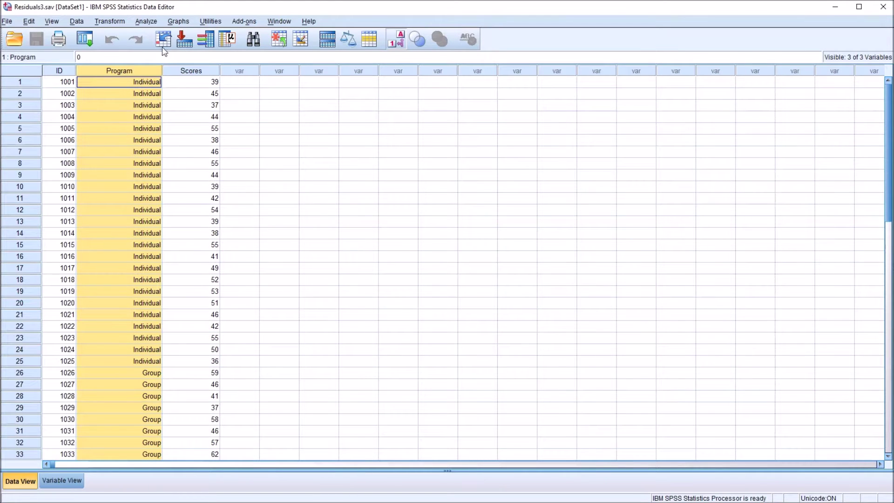
click(143, 22)
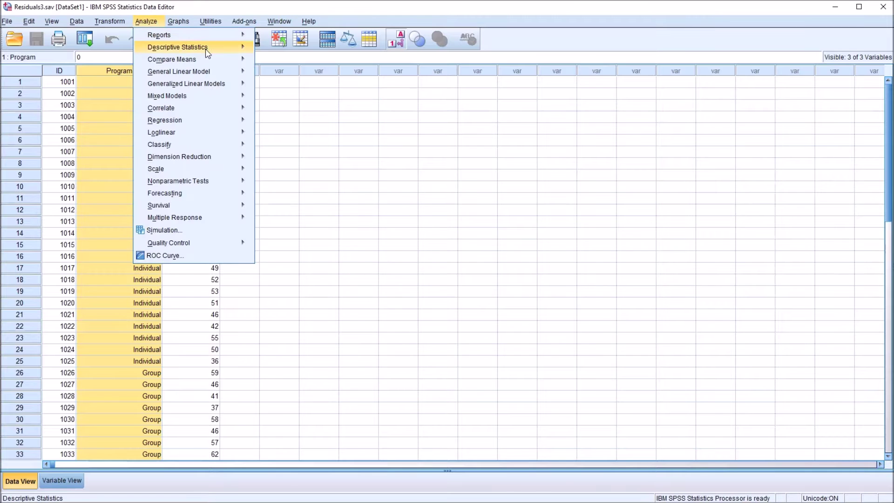
mouse_move(207, 51)
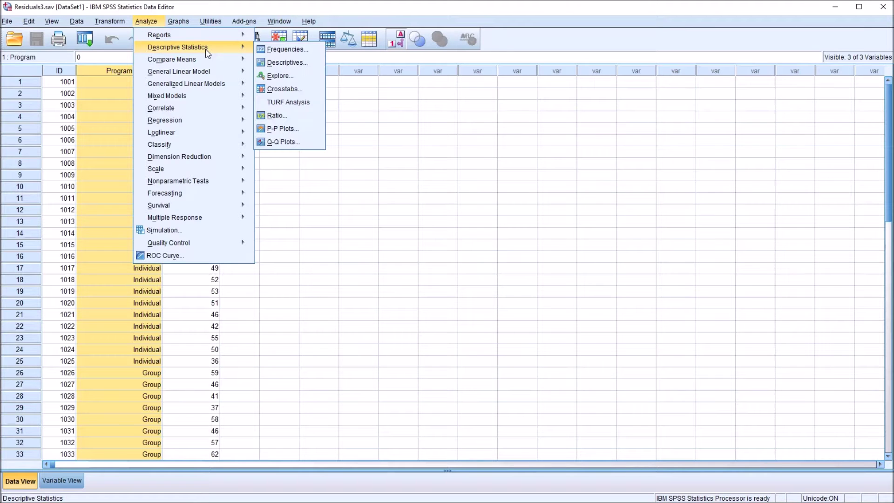
click(278, 77)
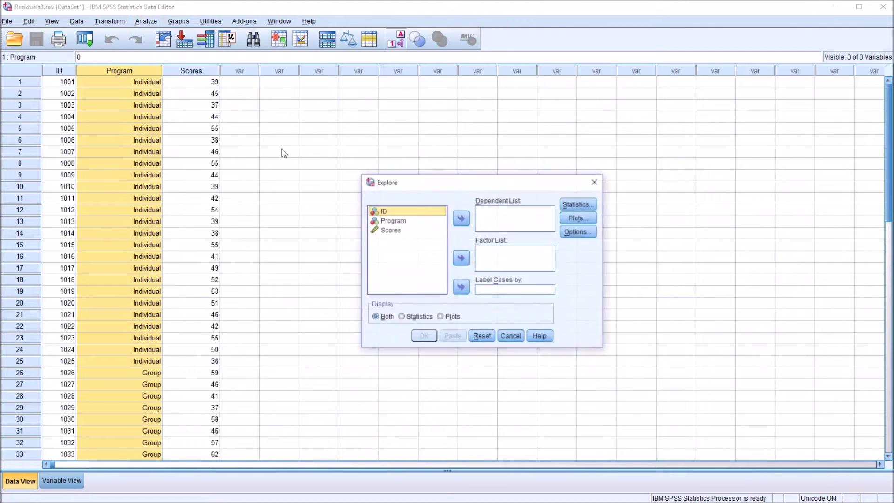
drag(392, 231, 488, 215)
drag(404, 227, 520, 265)
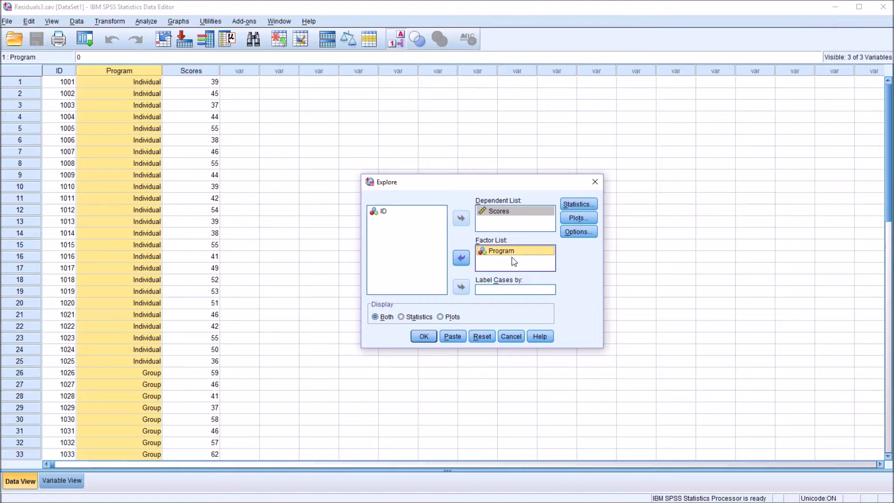
Step: Replace stem-and-leaf with histograms and normality plots with tests, then run the analysis
click(581, 219)
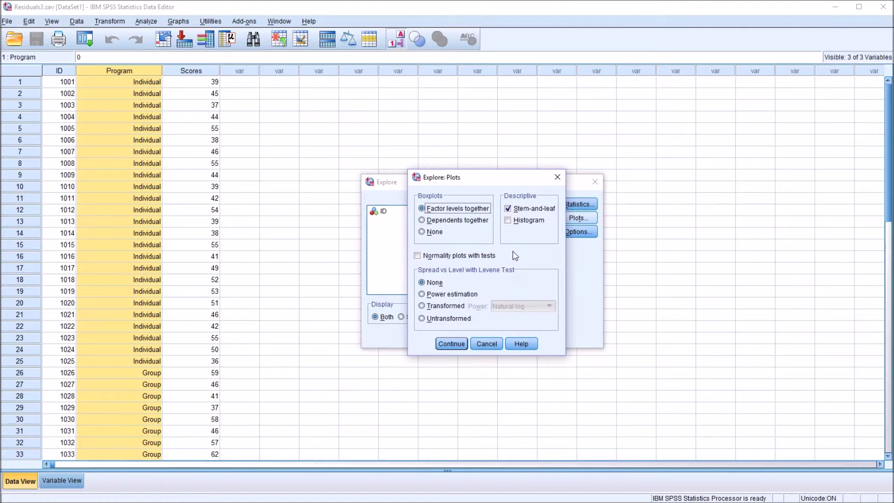
click(508, 209)
click(509, 221)
click(418, 256)
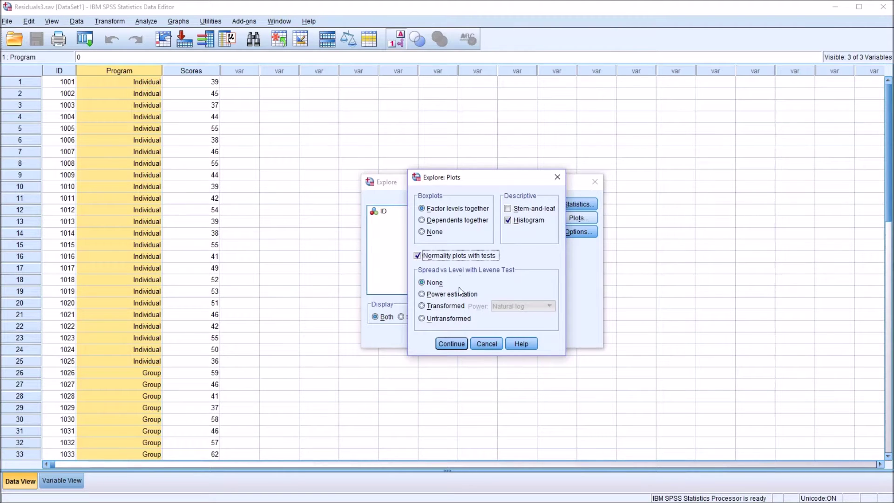
click(448, 344)
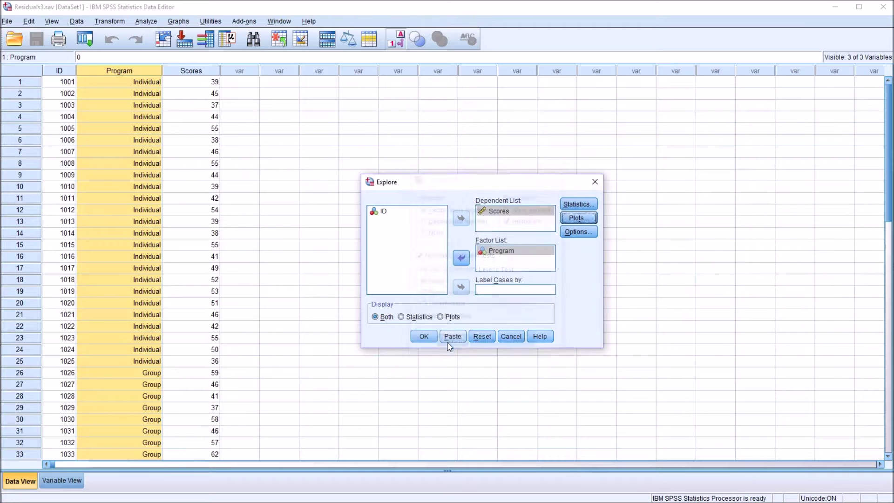
click(422, 336)
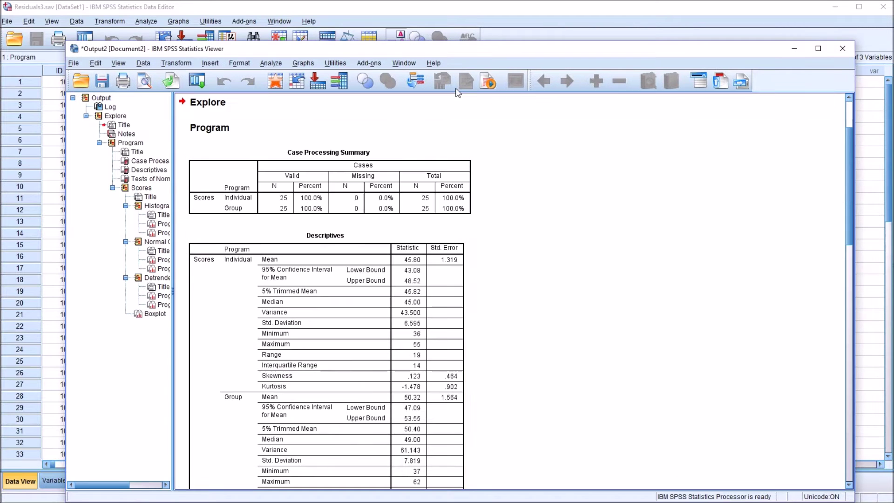
Step: Scroll the output down to the Histograms and select the Individual program's histogram
drag(455, 54, 456, 31)
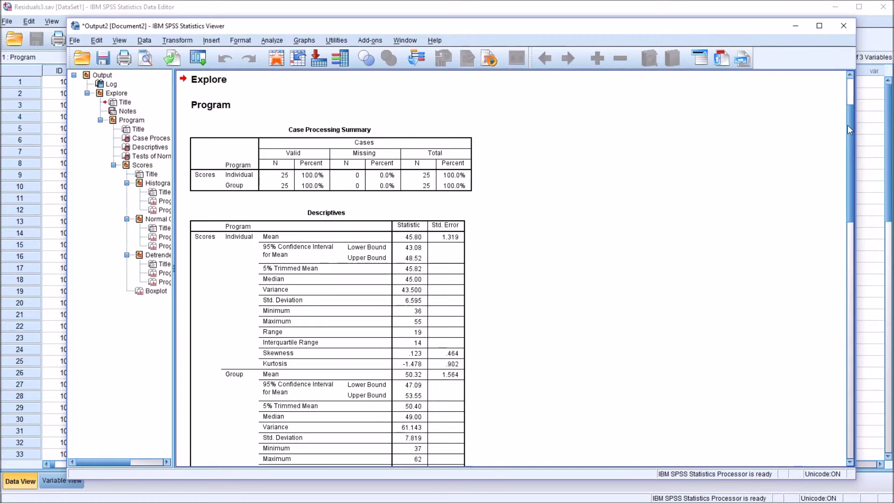
drag(848, 125, 848, 232)
click(355, 152)
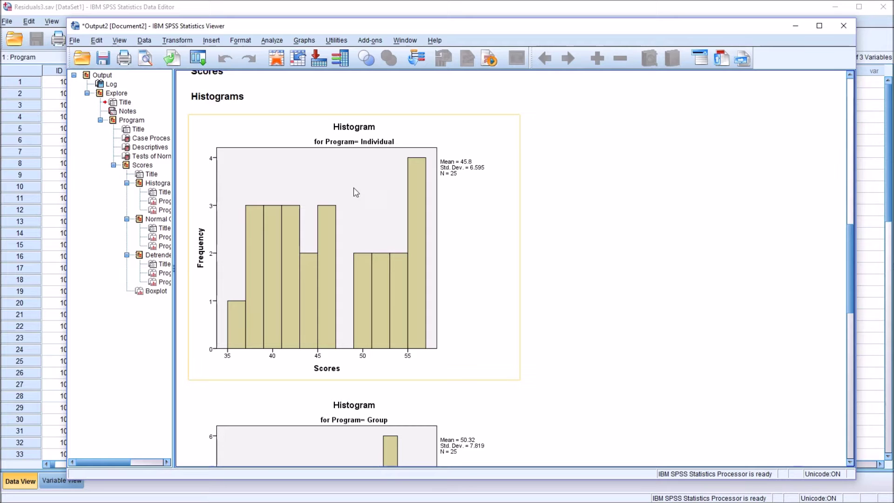
Step: Open the Individual histogram in the Chart Editor and fill its bars black (0, 0, 0)
double_click(326, 261)
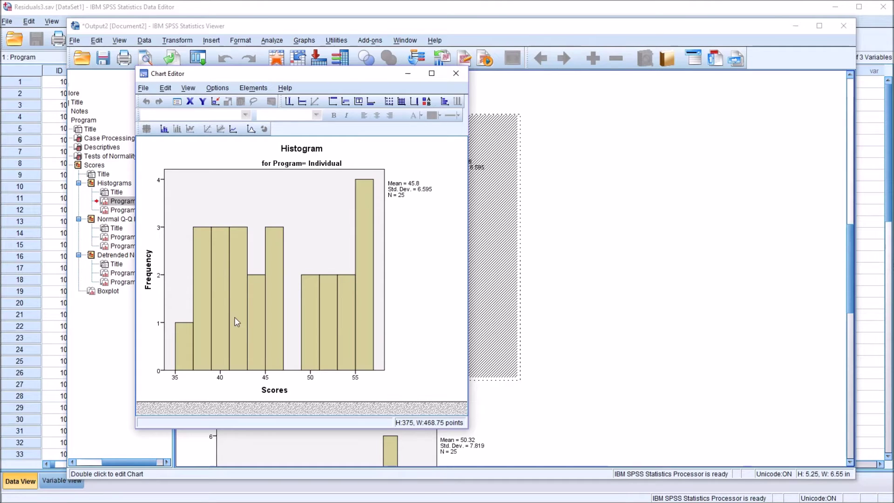
double_click(277, 315)
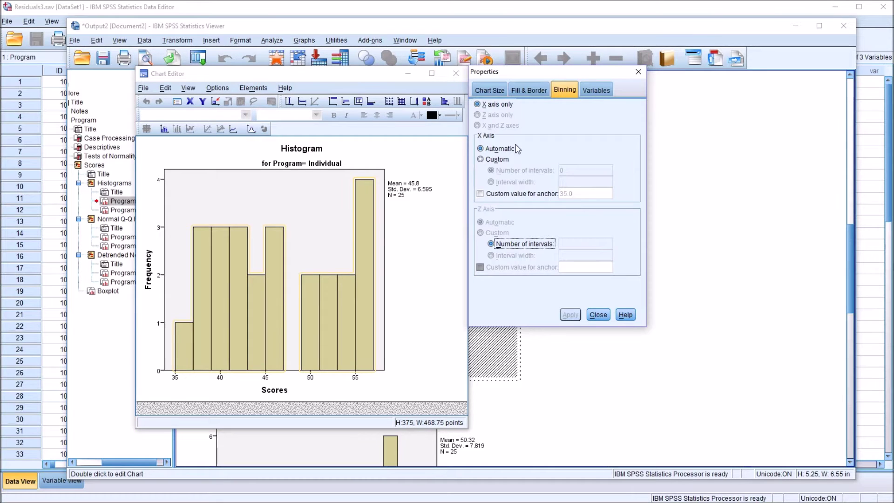
click(525, 95)
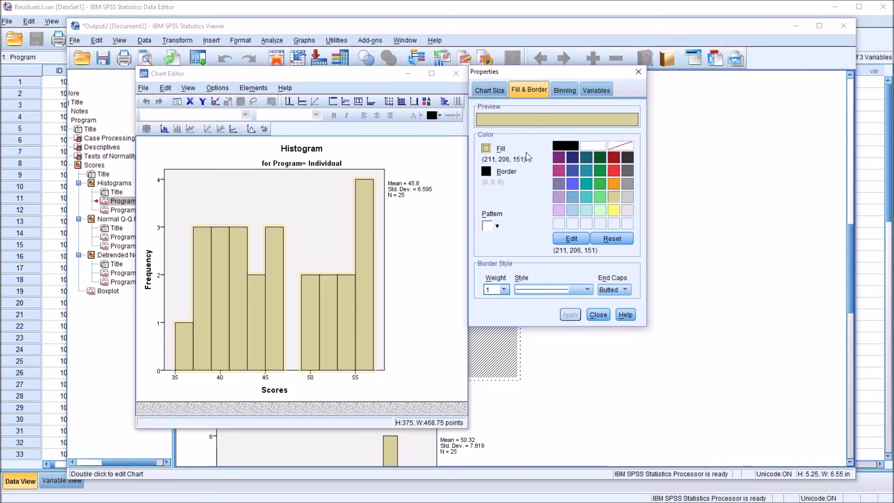
click(564, 146)
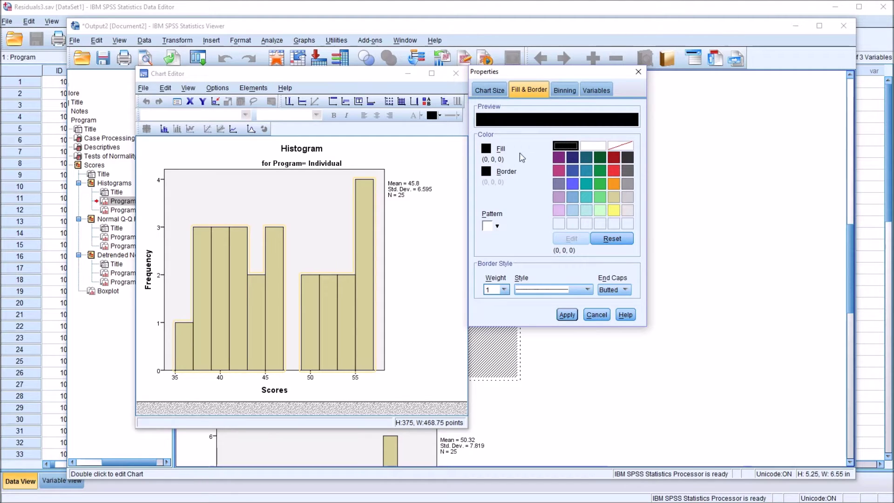
click(567, 316)
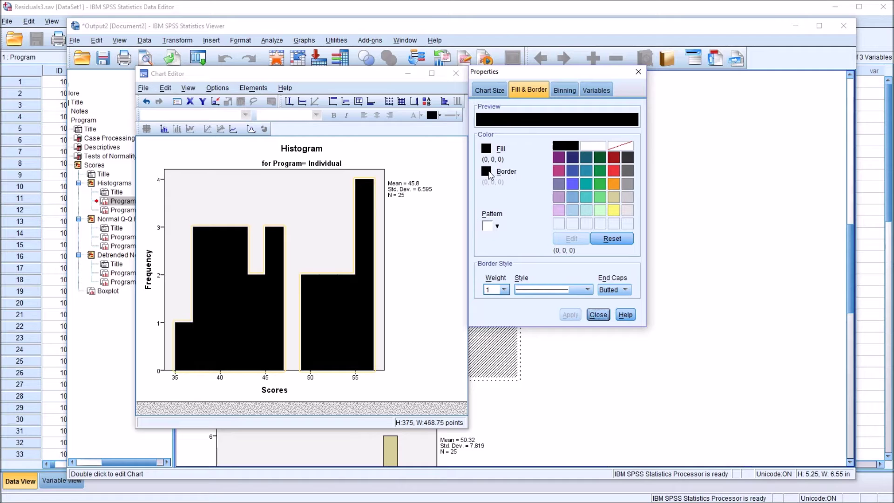
Step: Give the Individual histogram's bars white borders
click(487, 172)
click(594, 145)
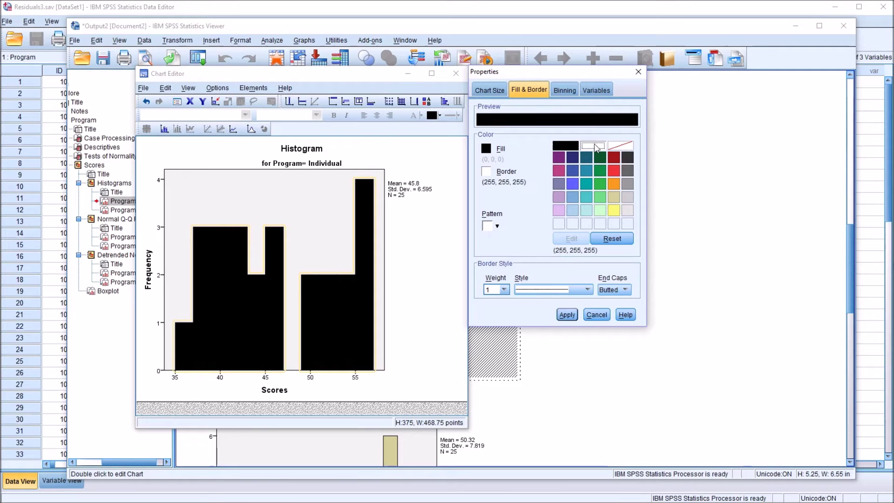
click(566, 315)
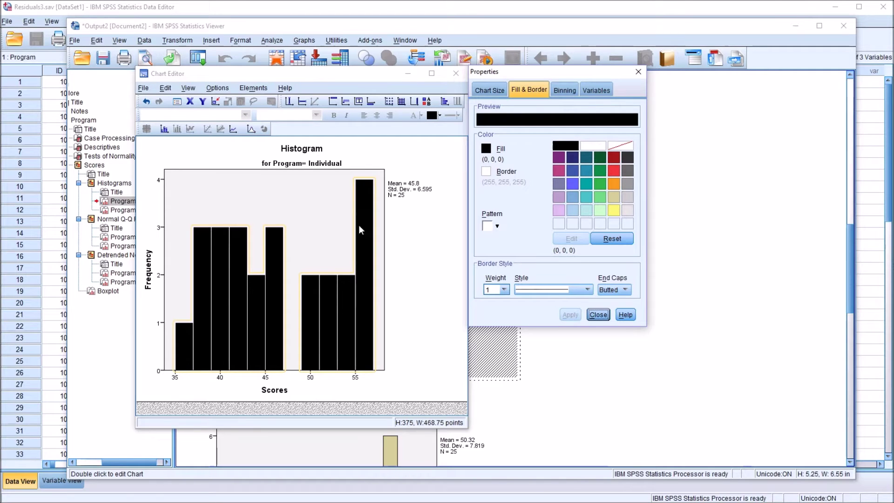
Step: Set the plot background to white (255, 255, 255) and close the Chart Editor
click(291, 196)
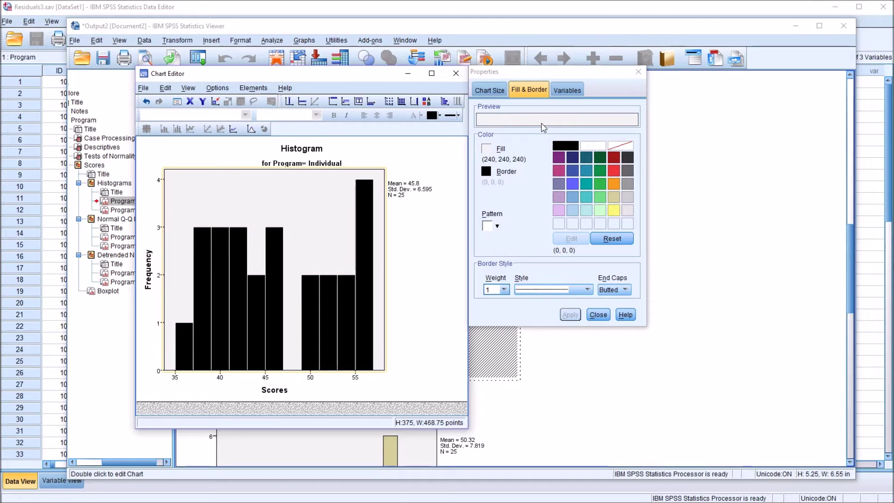
click(595, 146)
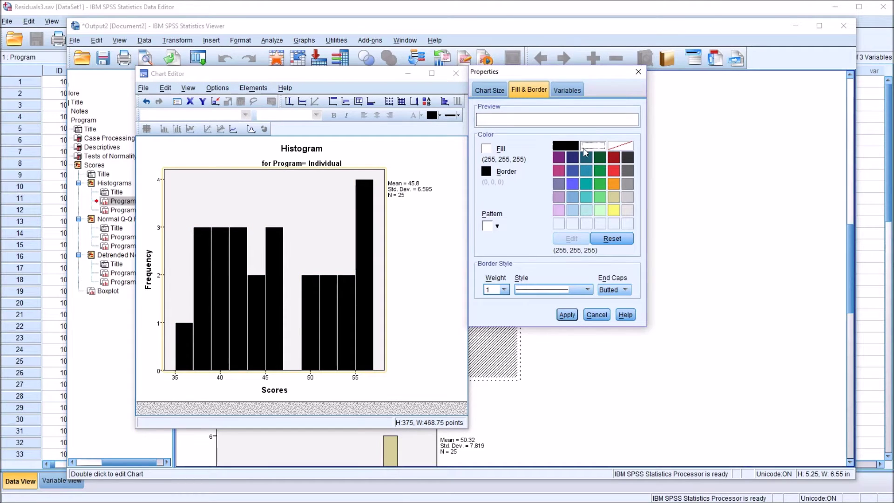
click(567, 315)
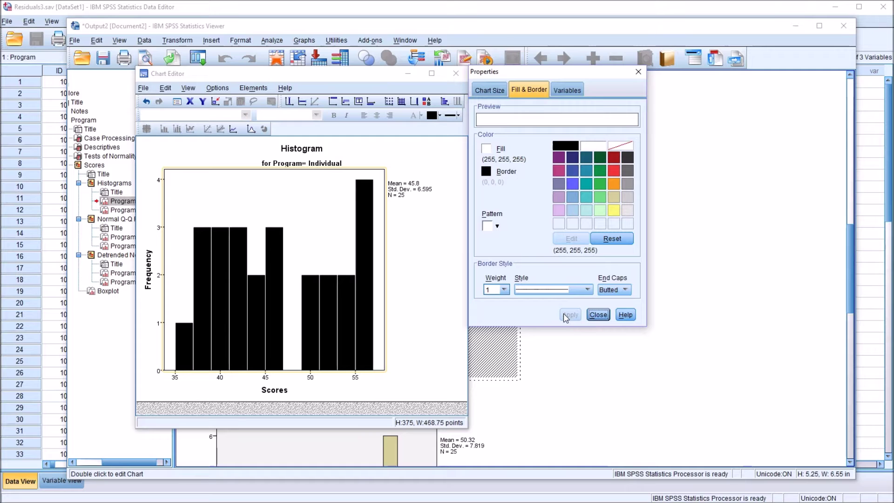
click(599, 316)
click(456, 73)
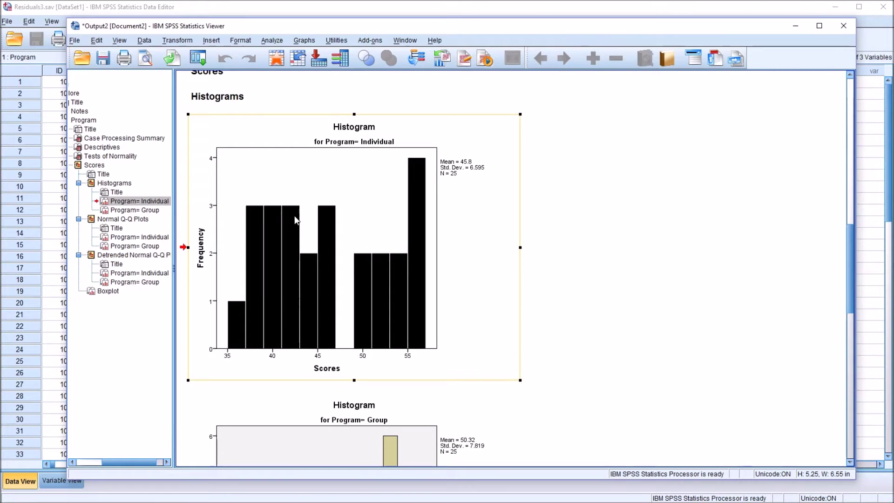
Step: Scroll to the Group histogram and open it in the Chart Editor
double_click(365, 219)
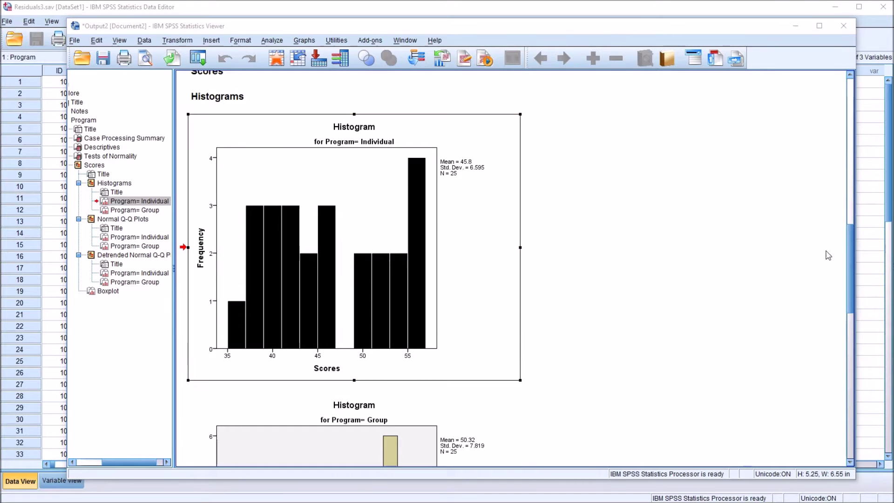
drag(846, 237, 847, 285)
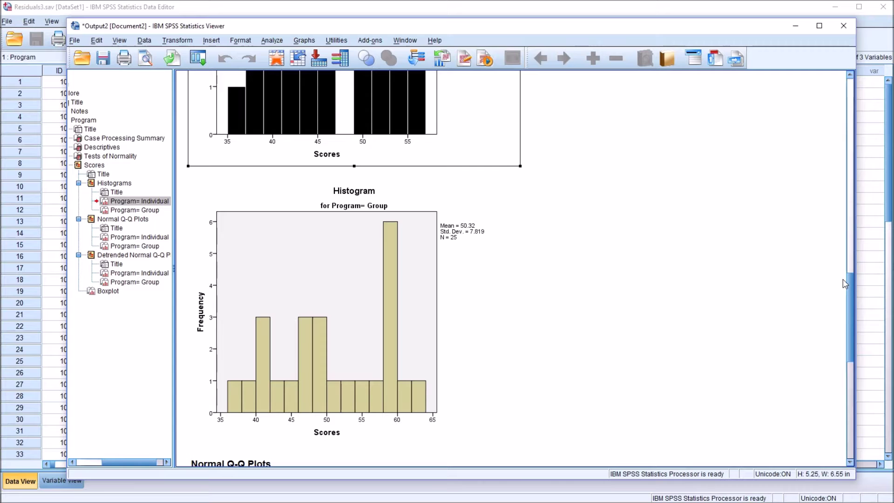
double_click(353, 281)
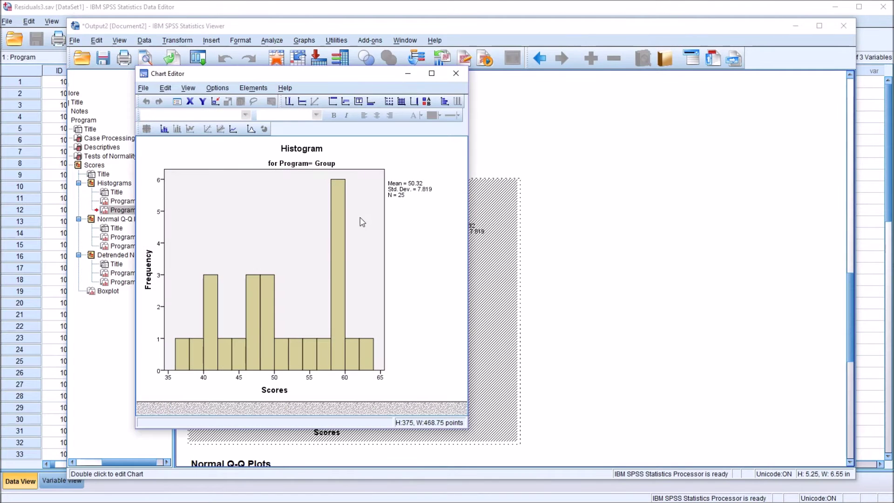
Step: Fill the Group histogram bars red (239, 51, 56) with white, weight-3 borders
double_click(253, 308)
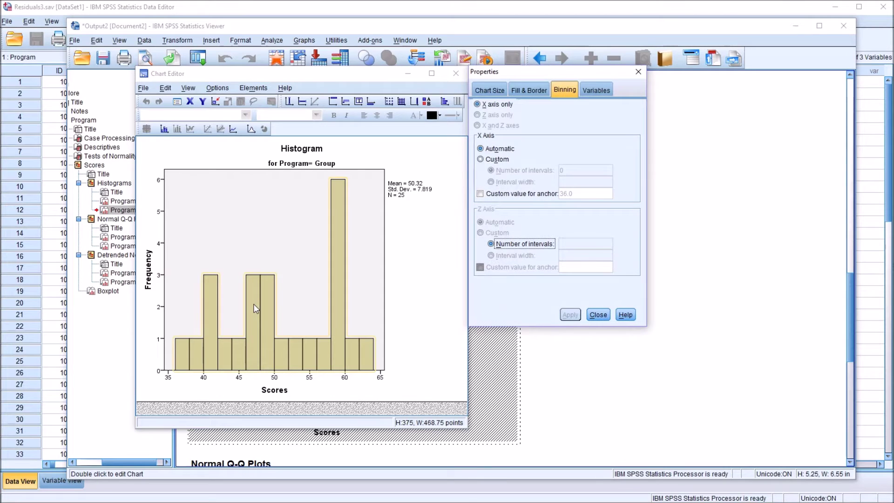
click(528, 90)
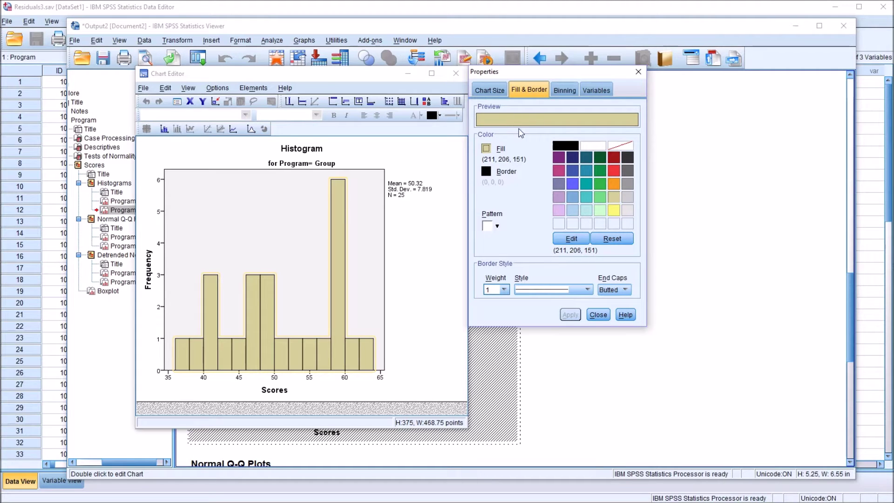
click(613, 171)
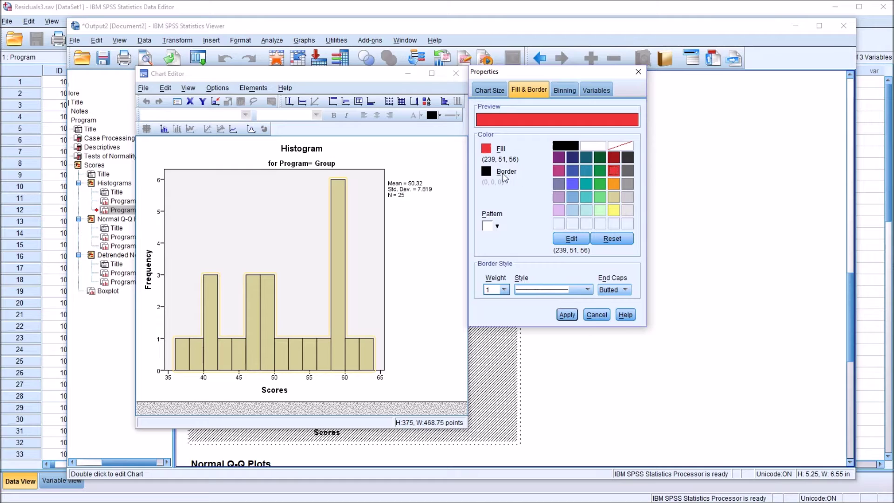
click(487, 173)
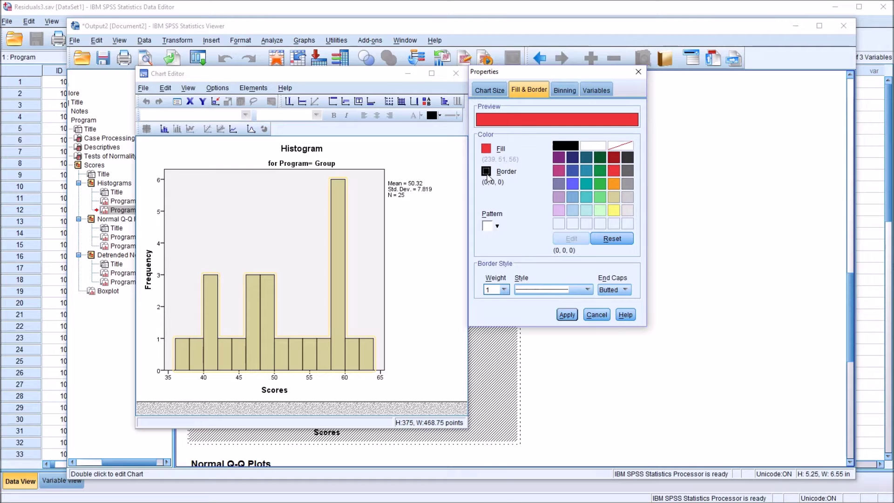
click(592, 148)
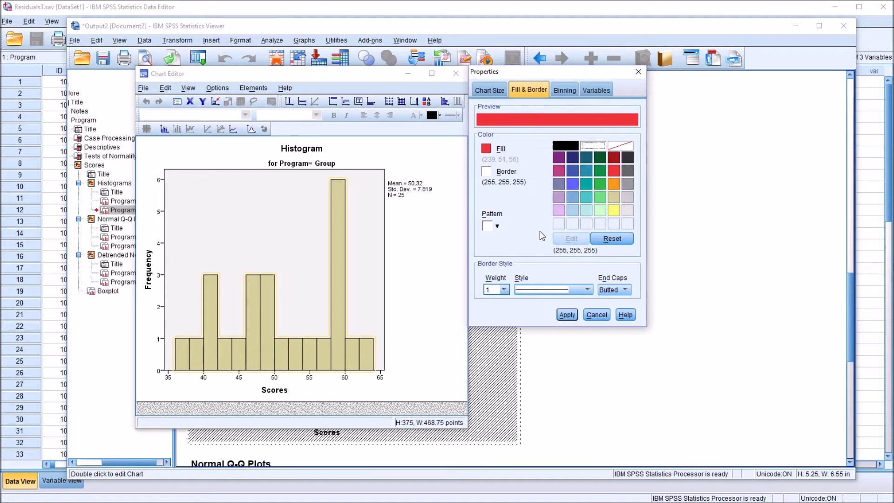
click(504, 289)
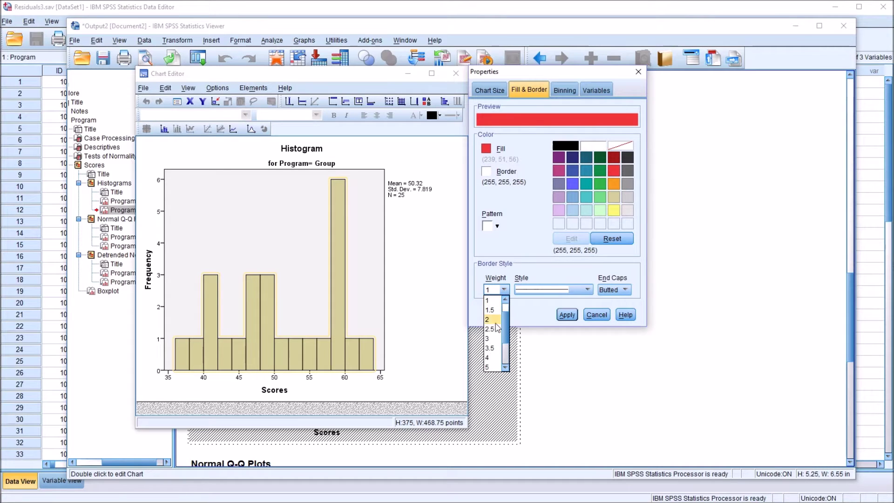
click(496, 339)
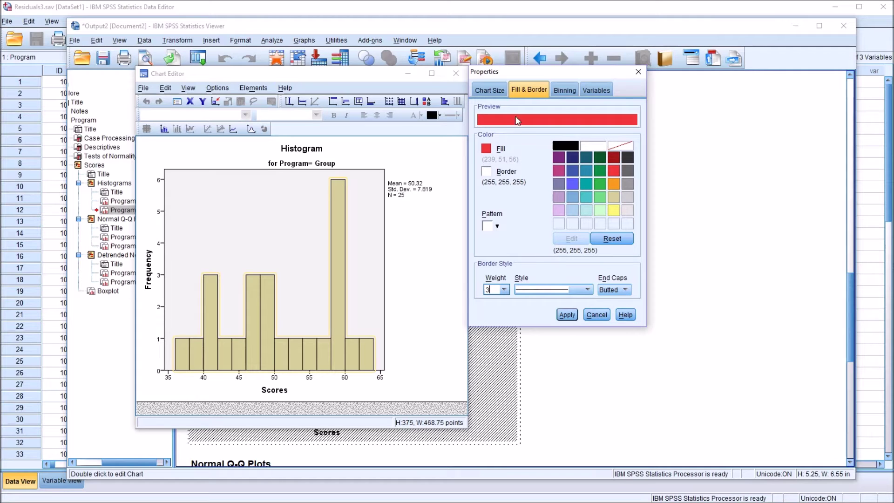
click(566, 316)
click(290, 234)
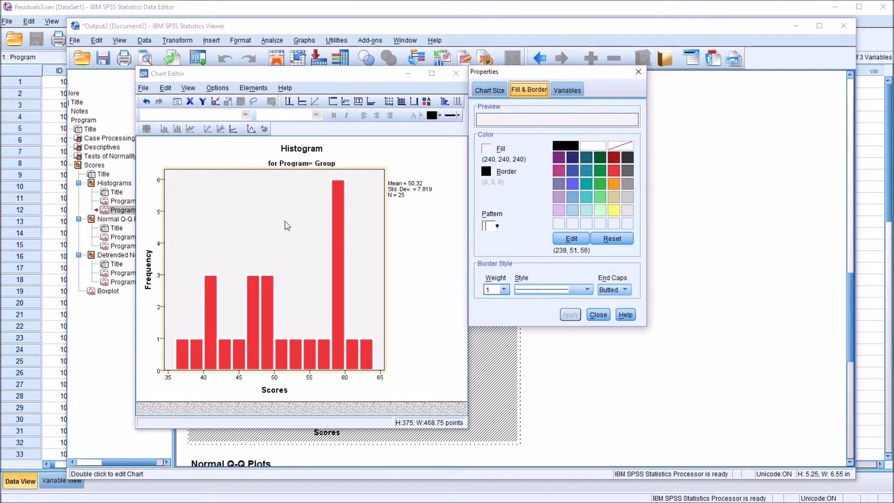
Step: Fill the Group histogram's plot area with black and close the Chart Editor
click(557, 148)
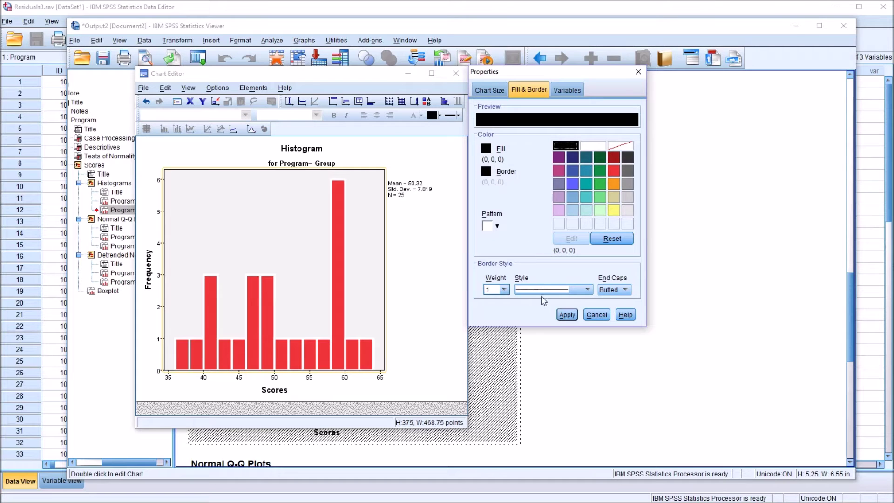
click(567, 315)
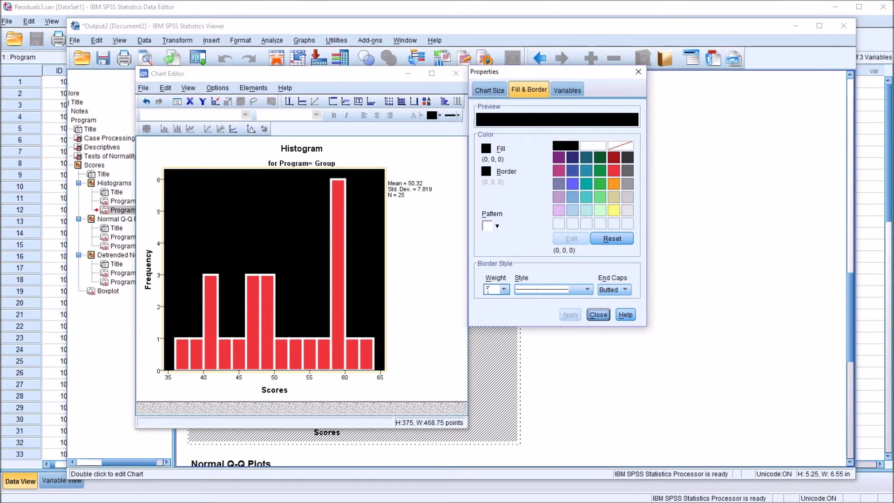
click(599, 315)
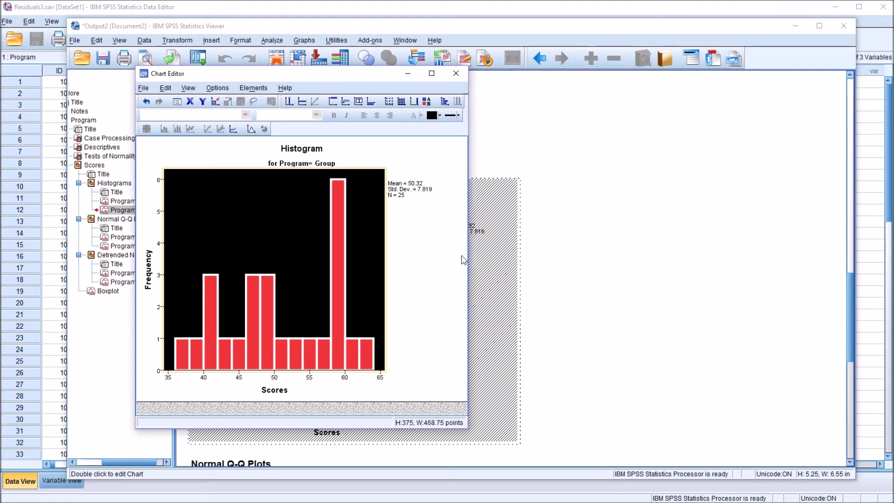
click(456, 74)
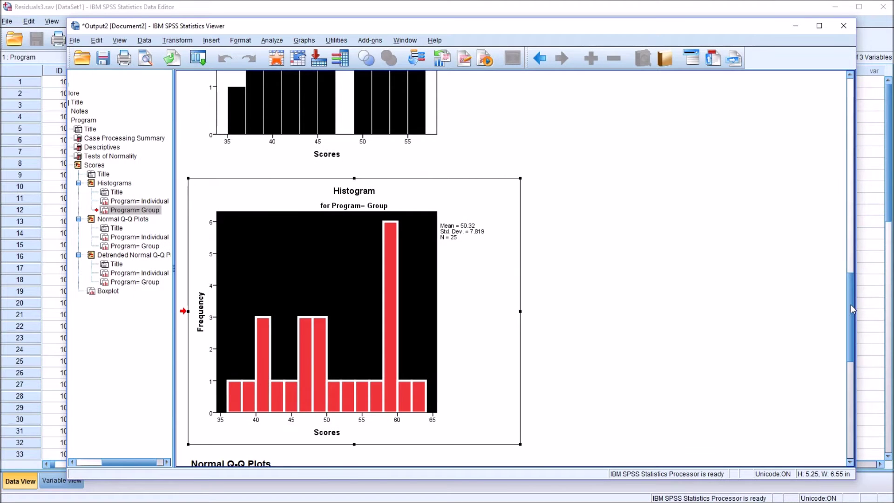
Step: Scroll to the Normal Q-Q Plots and open the Individual Q-Q plot in the Chart Editor
mouse_move(850, 309)
mouse_down()
mouse_move(849, 262)
mouse_move(849, 346)
mouse_move(848, 312)
mouse_up()
click(457, 315)
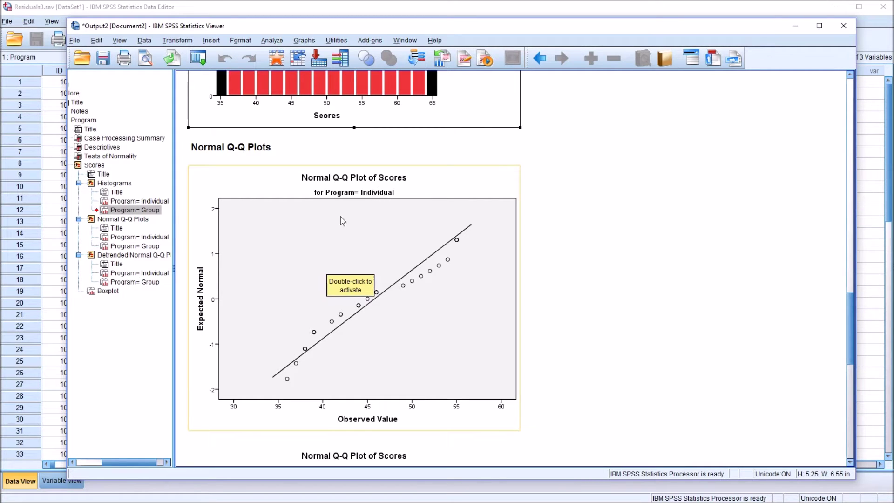
double_click(308, 273)
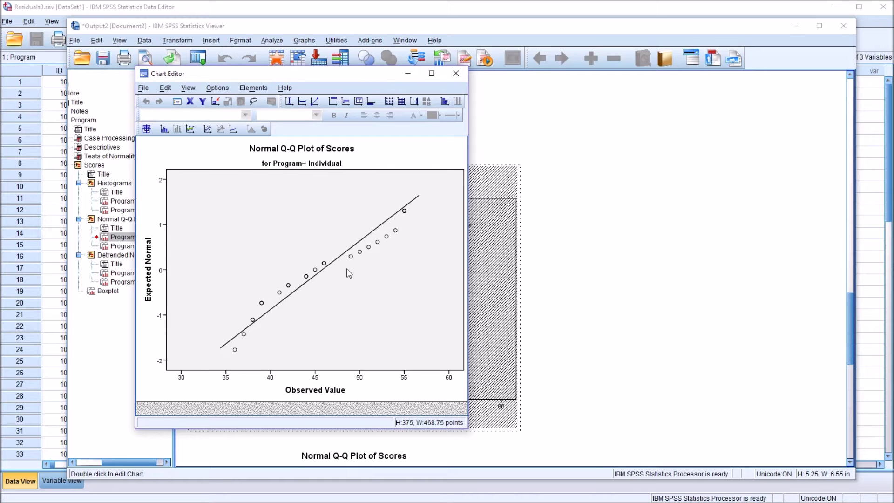
Step: Set the Individual Q-Q reference line weight to 3
double_click(311, 279)
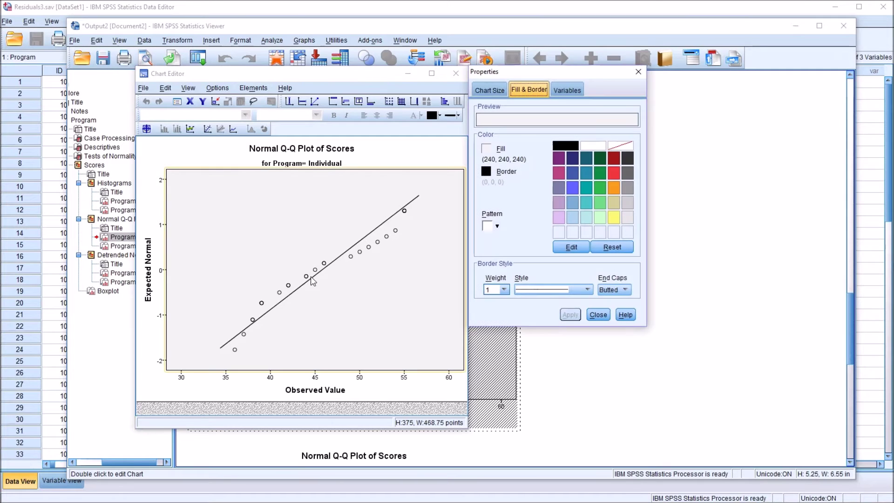
click(312, 281)
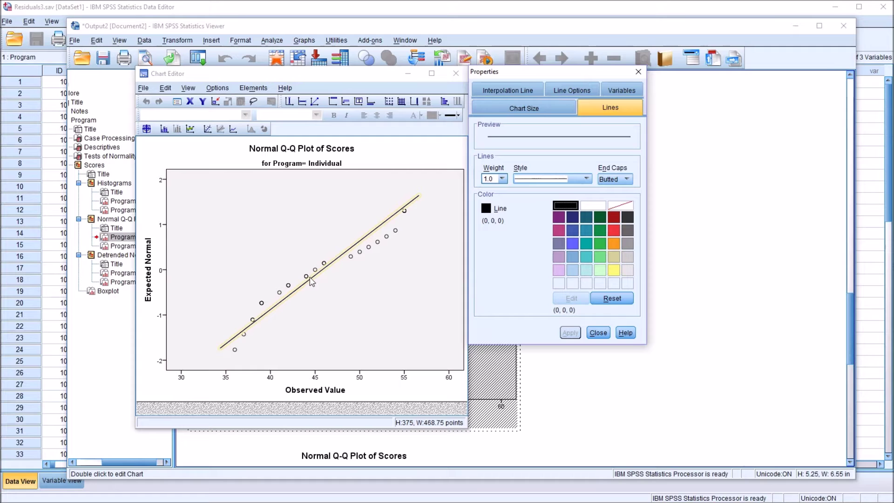
click(502, 179)
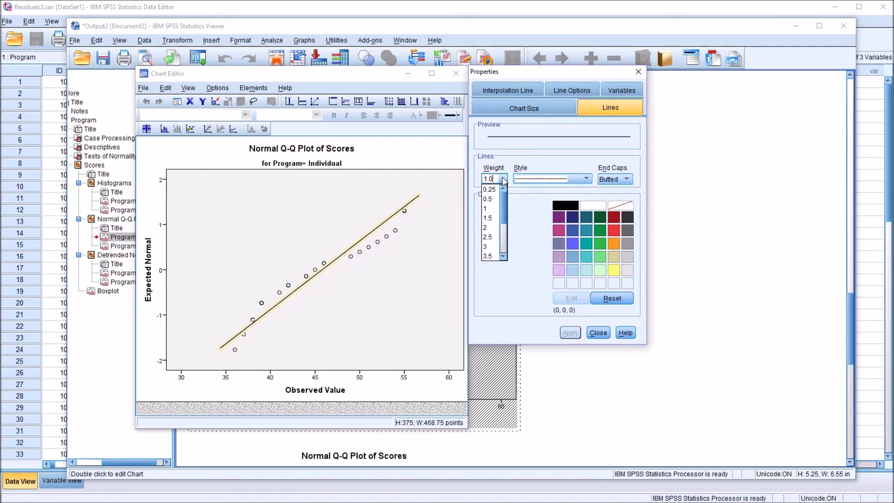
click(490, 247)
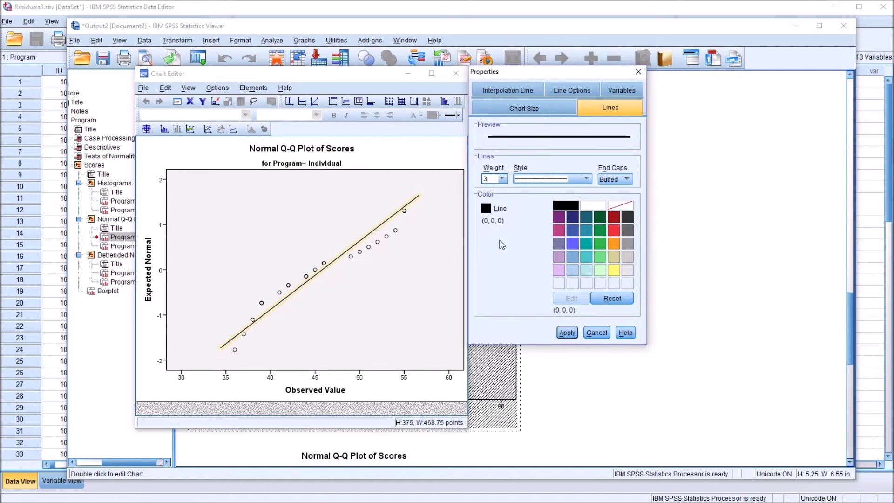
click(567, 333)
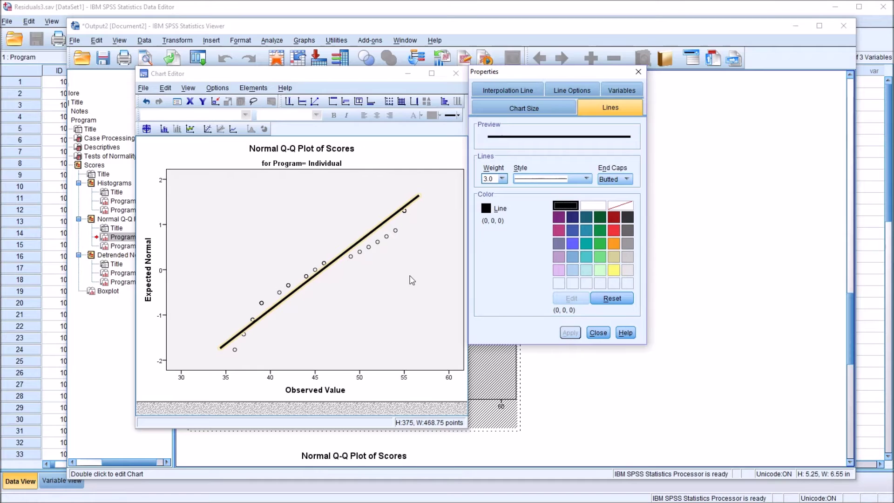
Step: Enlarge the Q-Q plot's data markers to size 10
click(368, 246)
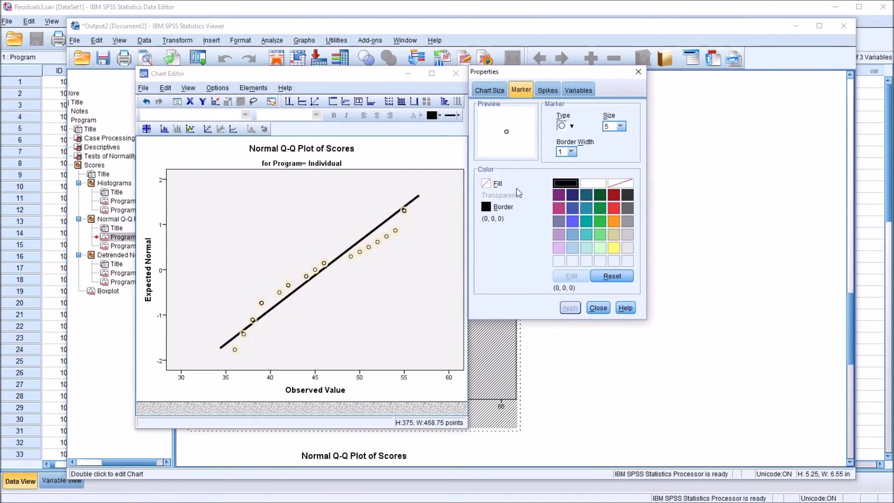
click(621, 126)
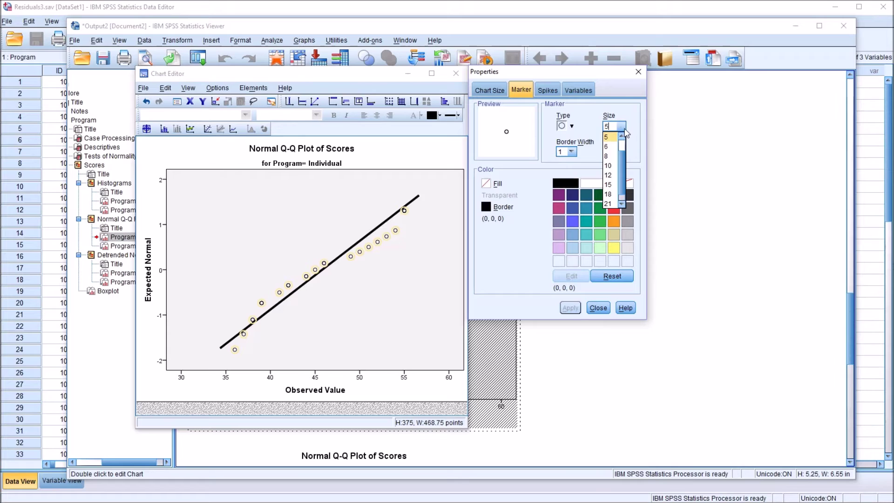
click(609, 166)
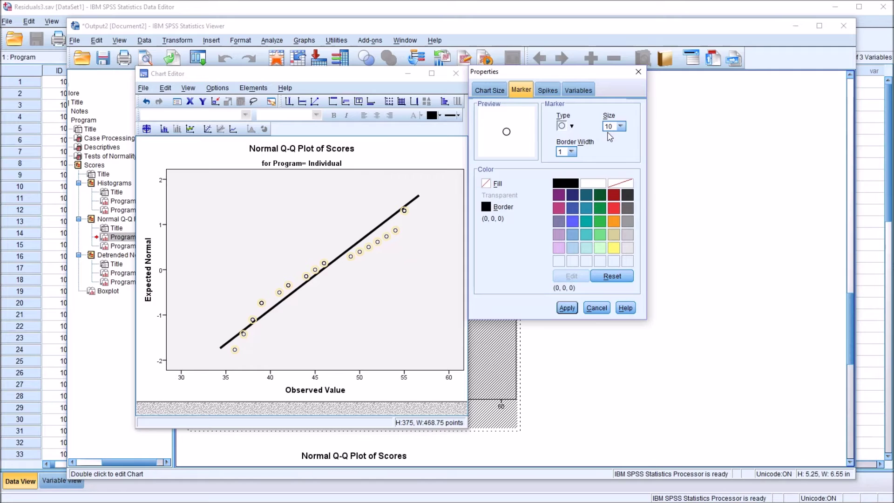
click(567, 308)
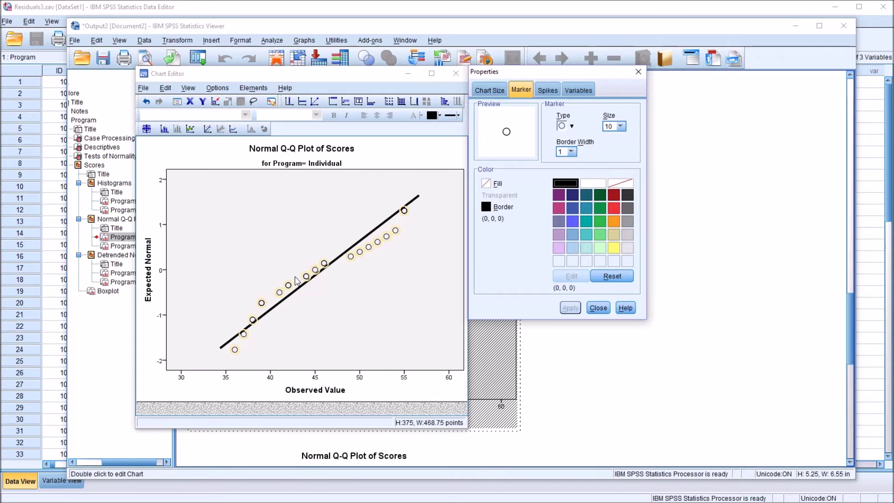
Step: Give the Q-Q plot a white (255, 255, 255) background and close the Chart Editor
click(296, 211)
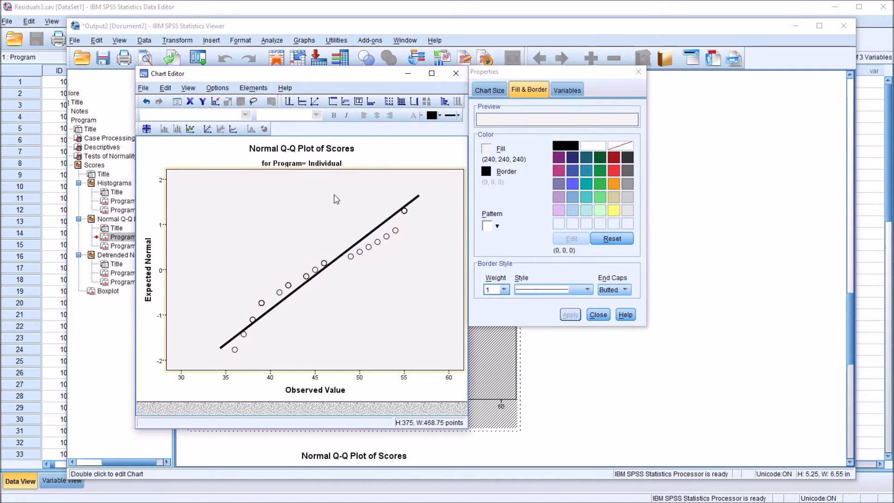
click(529, 89)
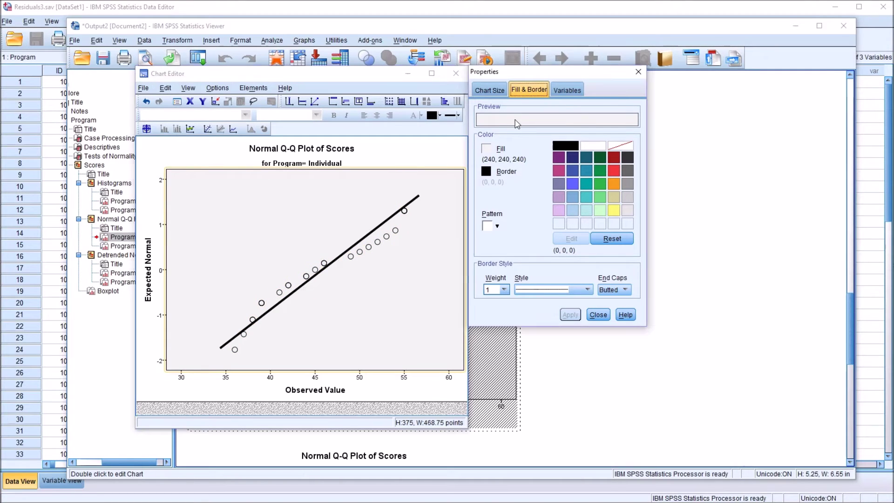
click(586, 146)
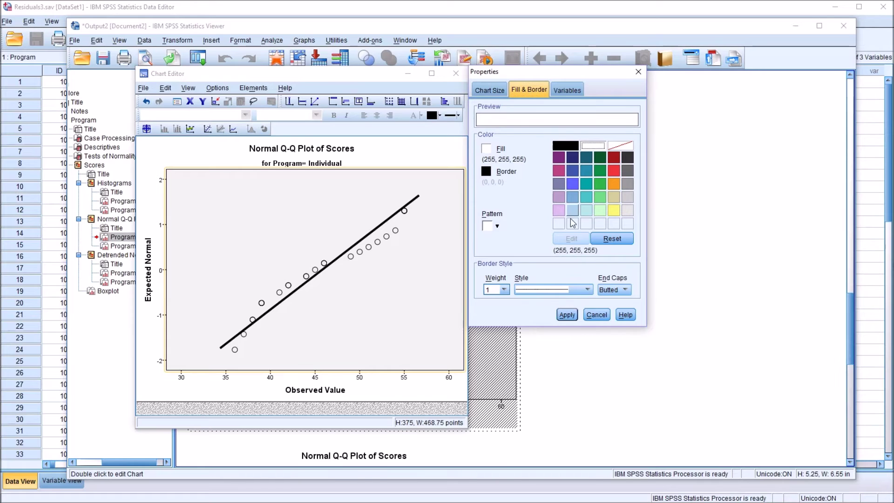
click(570, 315)
click(598, 315)
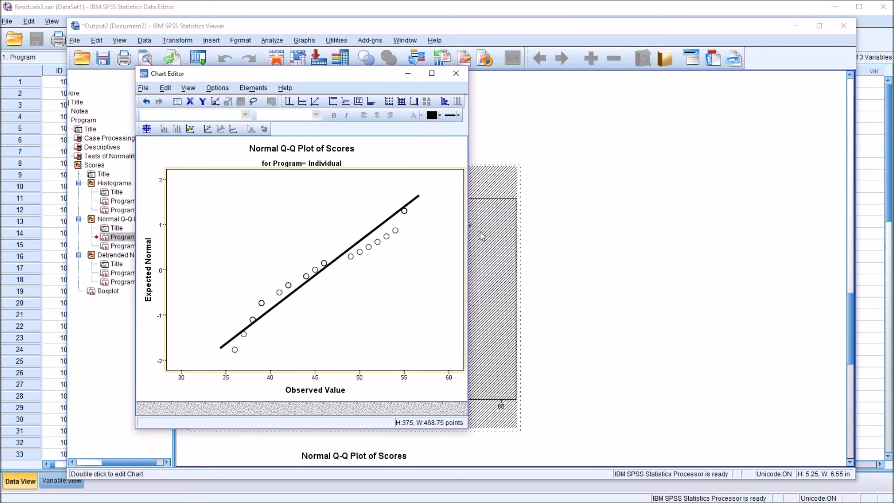
click(456, 73)
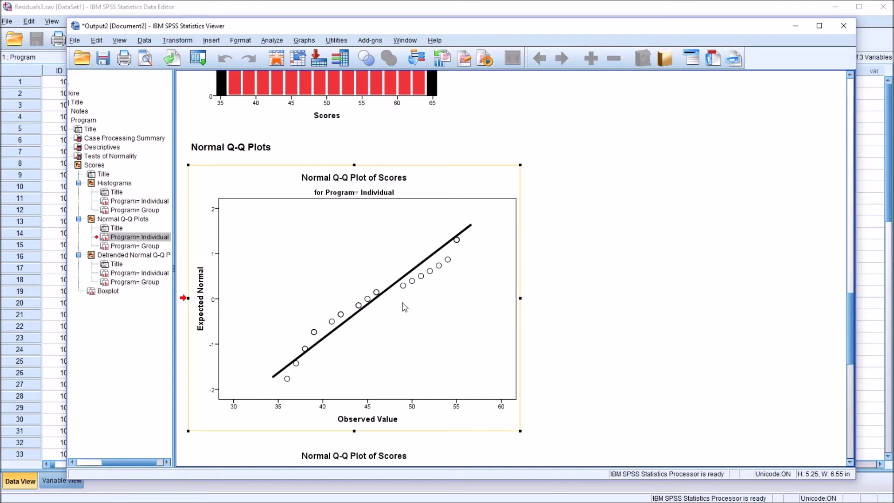
Step: Scroll to the Group Q-Q plot and open it in the Chart Editor
drag(855, 304, 855, 348)
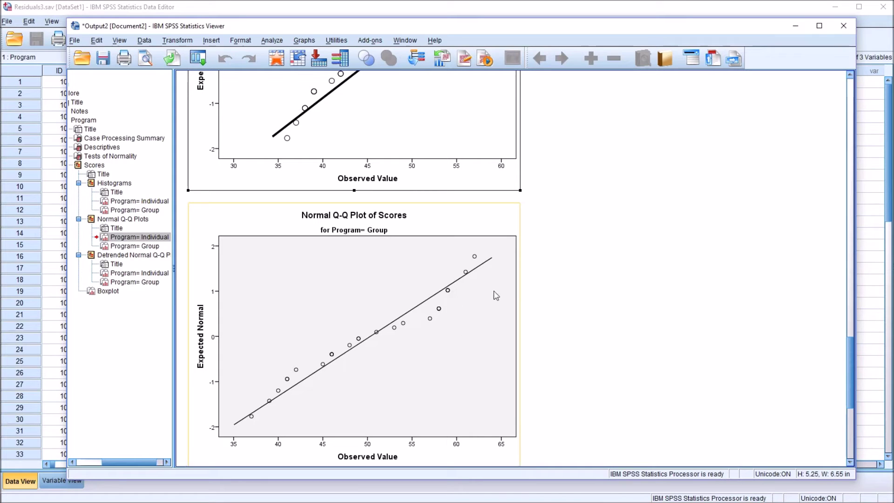
drag(852, 359, 449, 362)
click(451, 358)
double_click(453, 272)
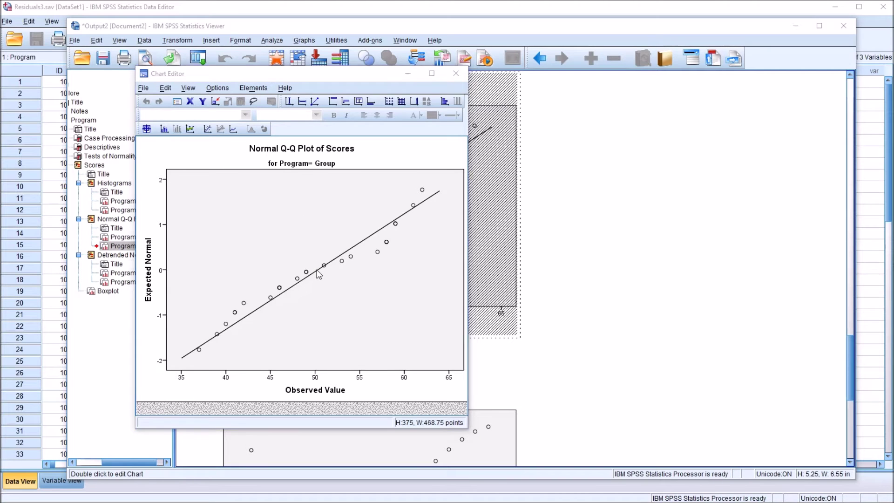
Step: Make the Group Q-Q reference line red (239, 51, 56) with weight 3
double_click(318, 272)
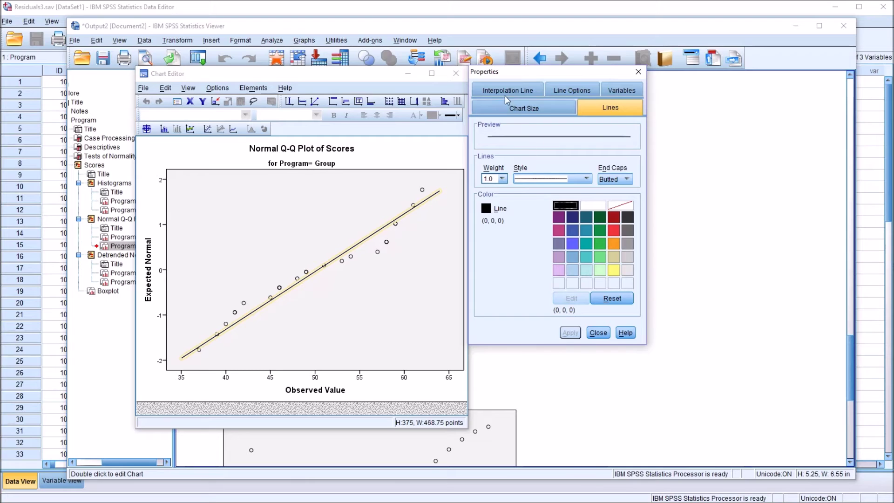
click(614, 230)
click(502, 179)
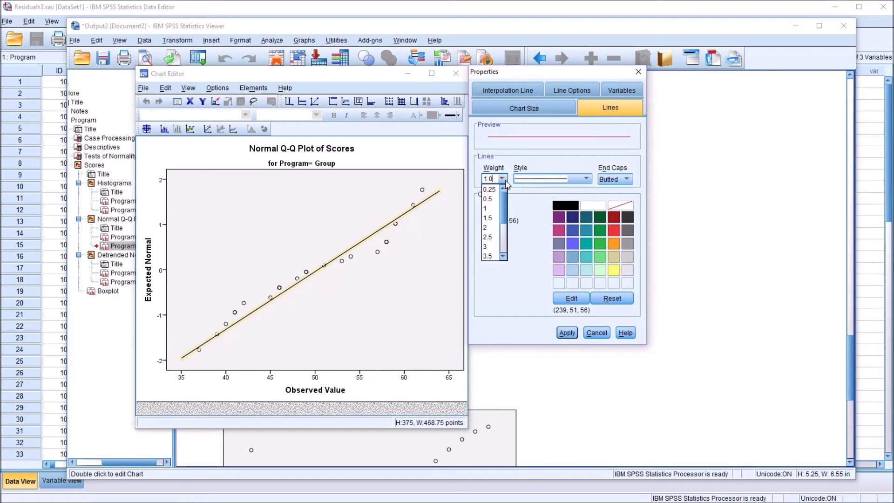
click(488, 246)
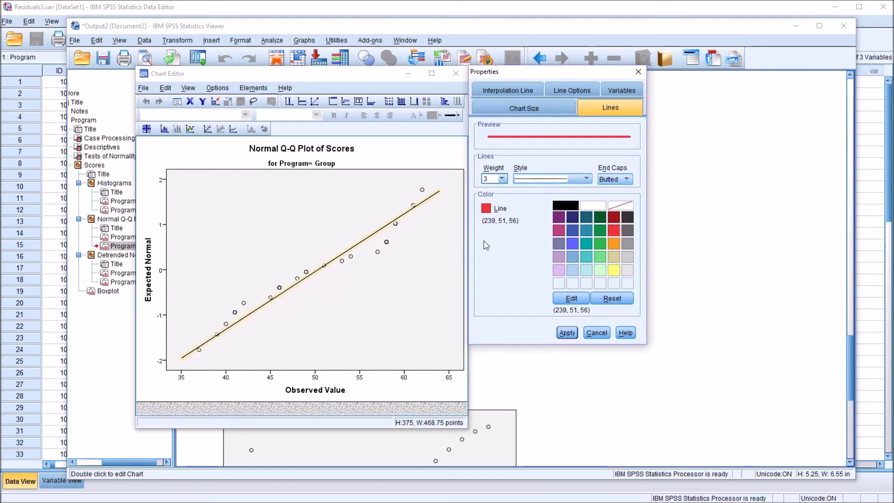
click(566, 333)
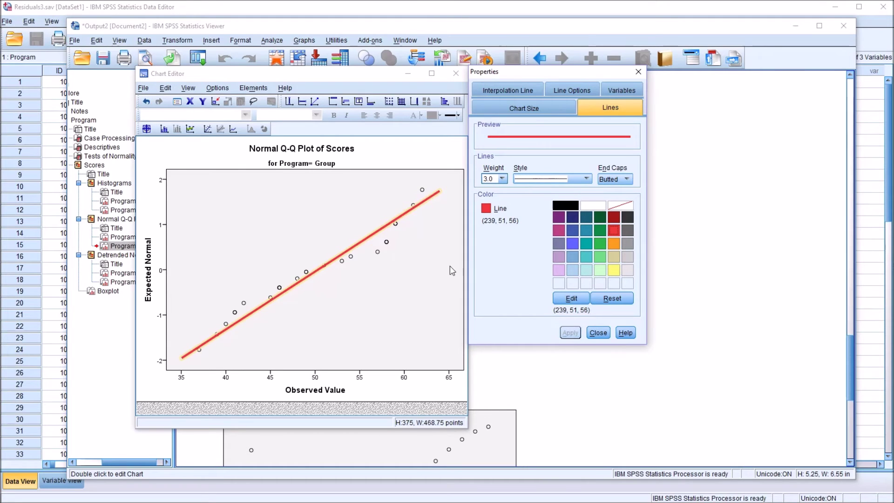
click(378, 253)
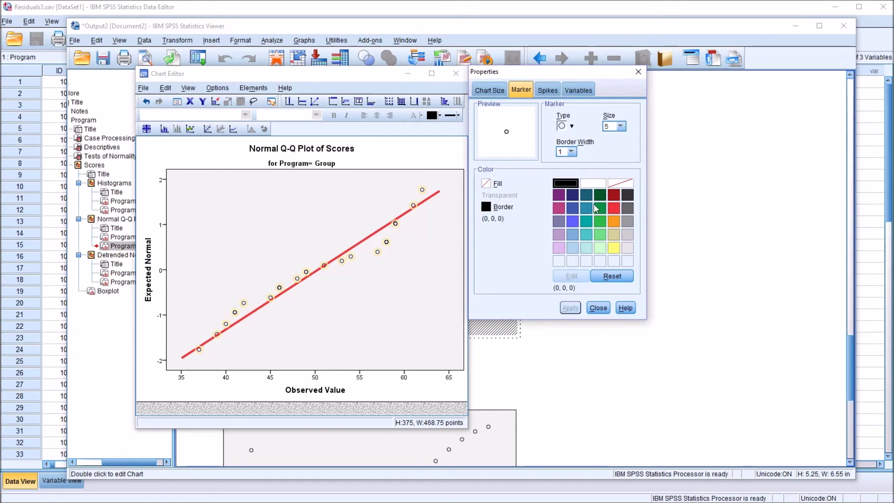
Step: Give the Group Q-Q points red (239, 51, 56) outlines and a red fill
click(610, 210)
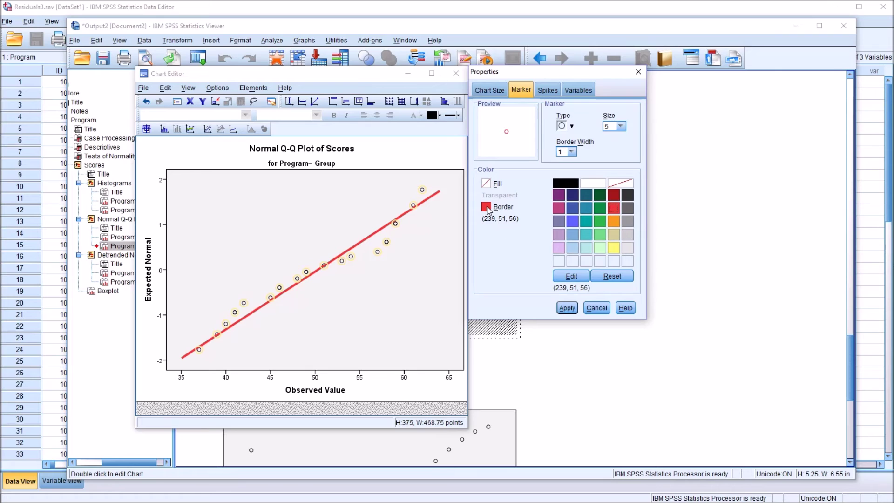
key(Return)
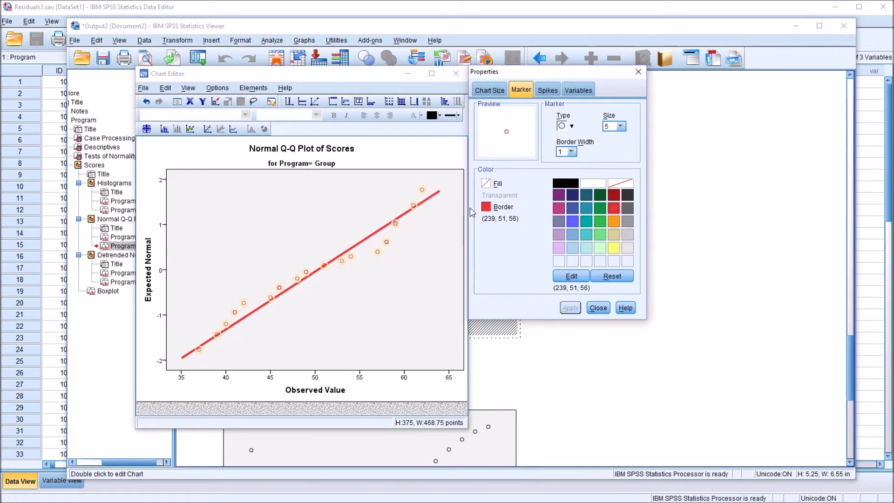
click(489, 186)
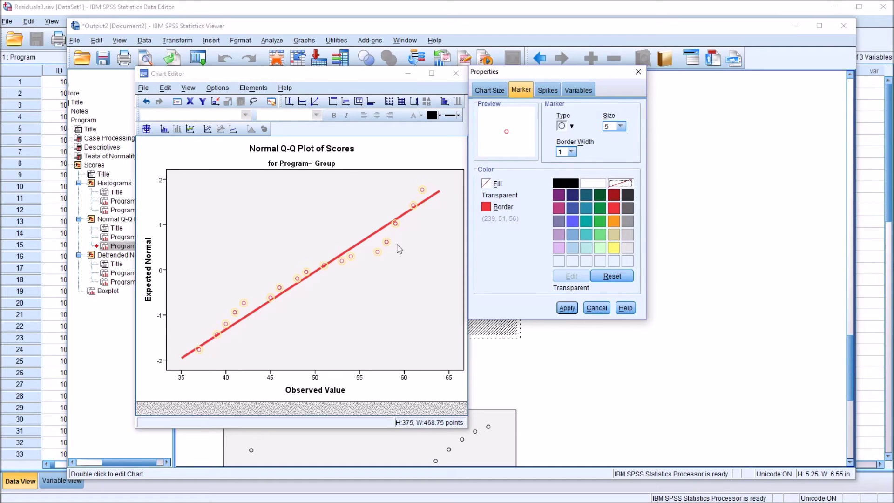
click(614, 209)
click(568, 308)
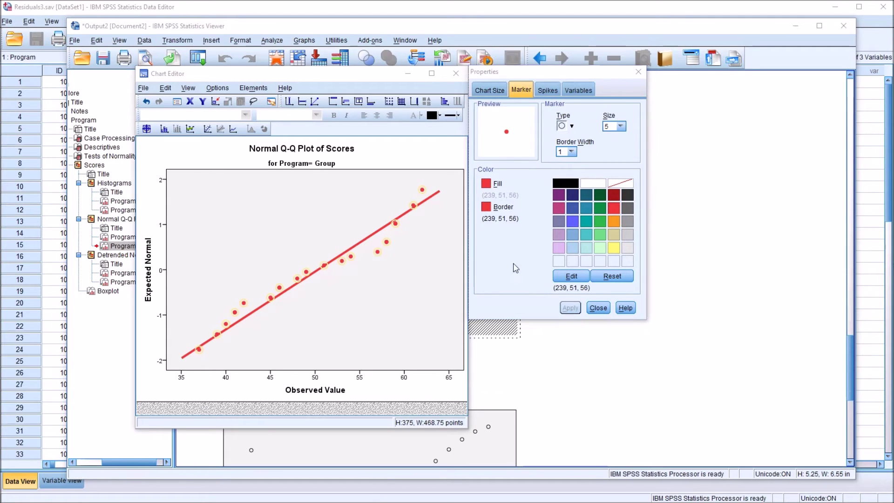
Step: Change the point fill to white (255, 255, 255) so the markers appear hollow
click(489, 186)
click(594, 183)
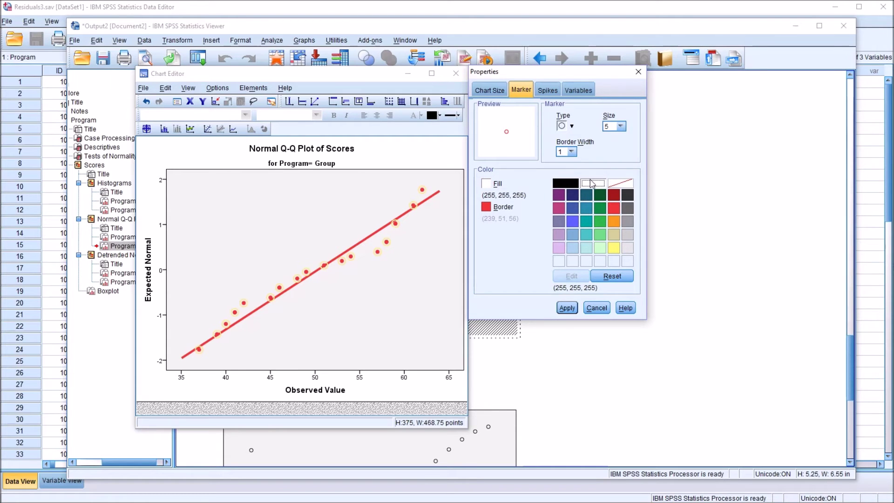
click(567, 308)
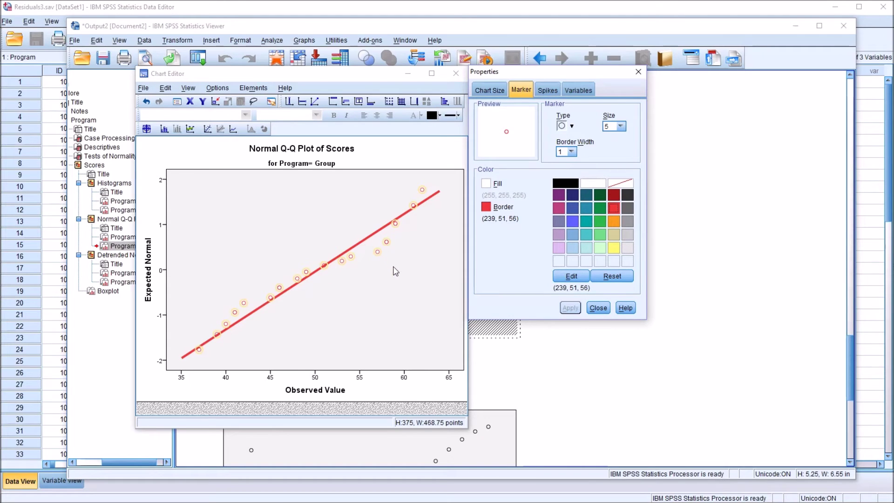
click(406, 278)
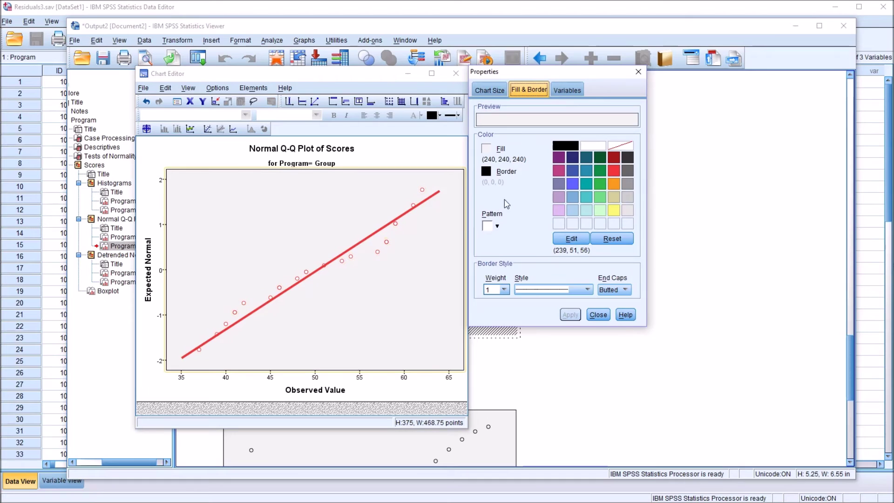
Step: Fill the Q-Q plot's plot area with black (0, 0, 0) and close the Chart Editor
click(564, 146)
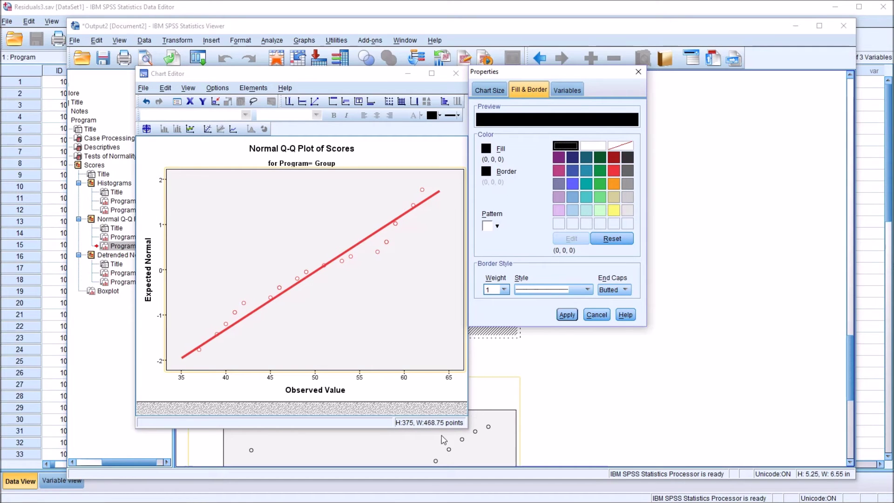
click(567, 315)
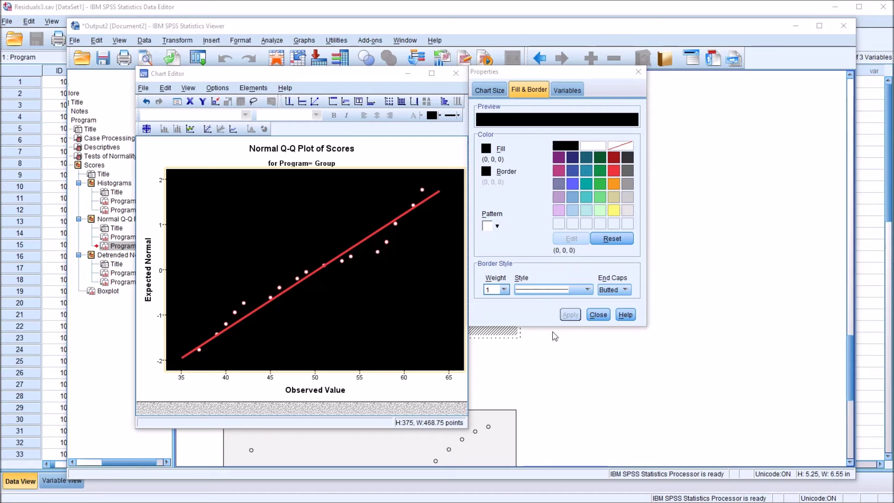
click(486, 151)
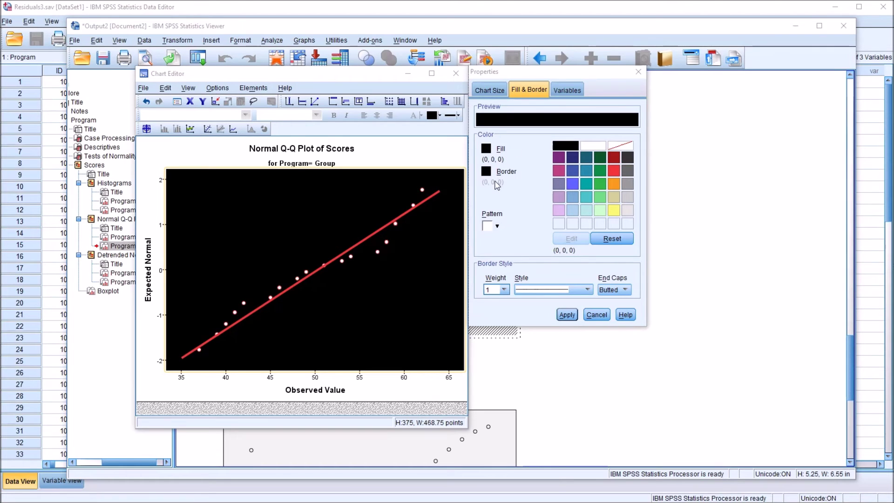
click(497, 227)
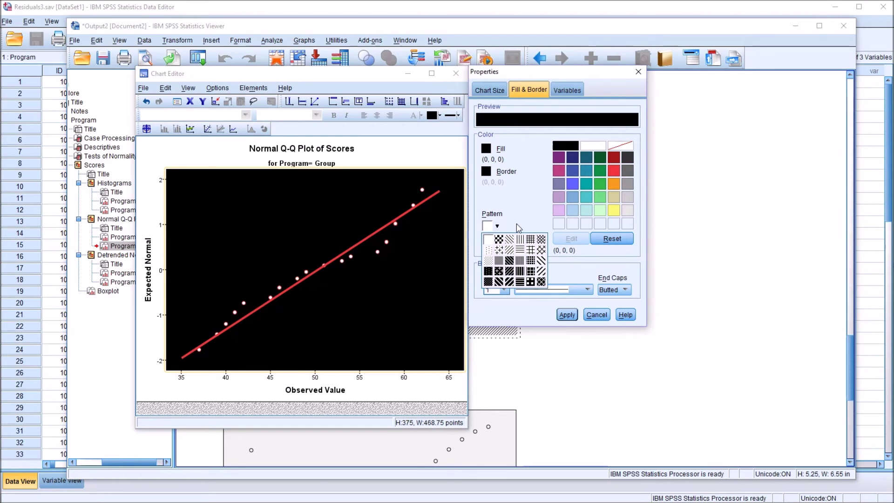
click(475, 297)
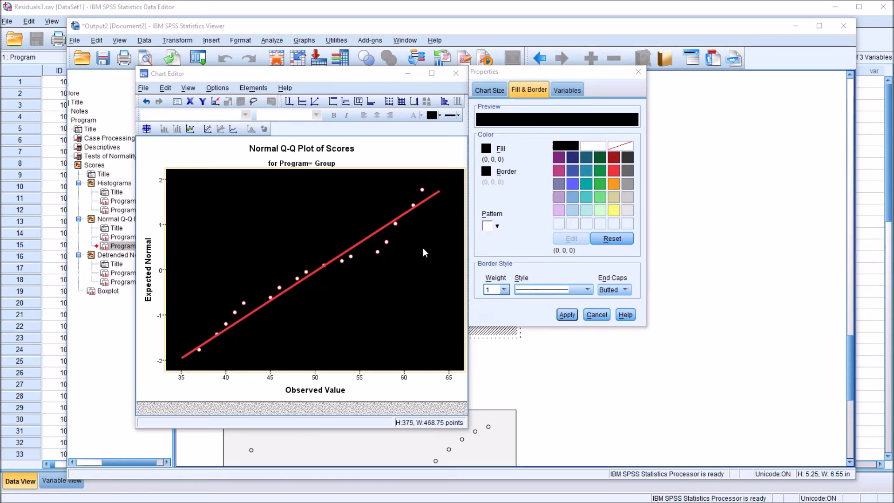
click(567, 316)
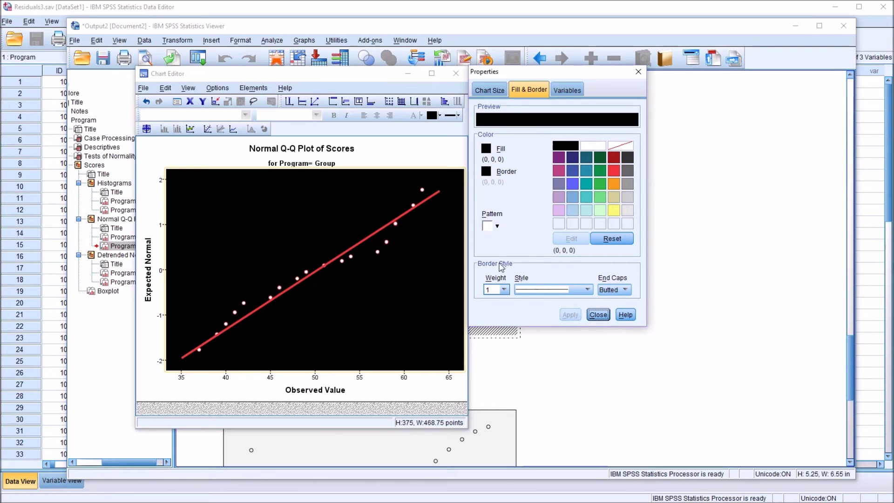
click(455, 73)
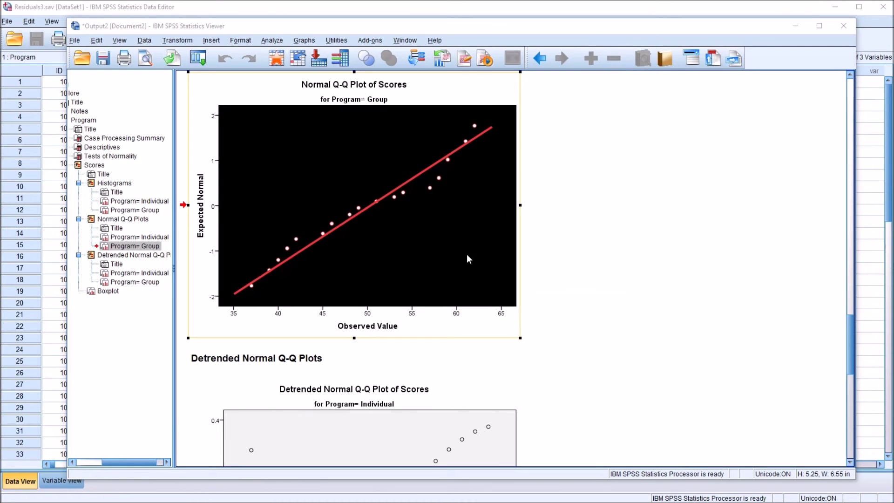
Step: Scroll down to the Scores-by-Program boxplot and open it in the Chart Editor
drag(850, 328, 848, 411)
click(483, 363)
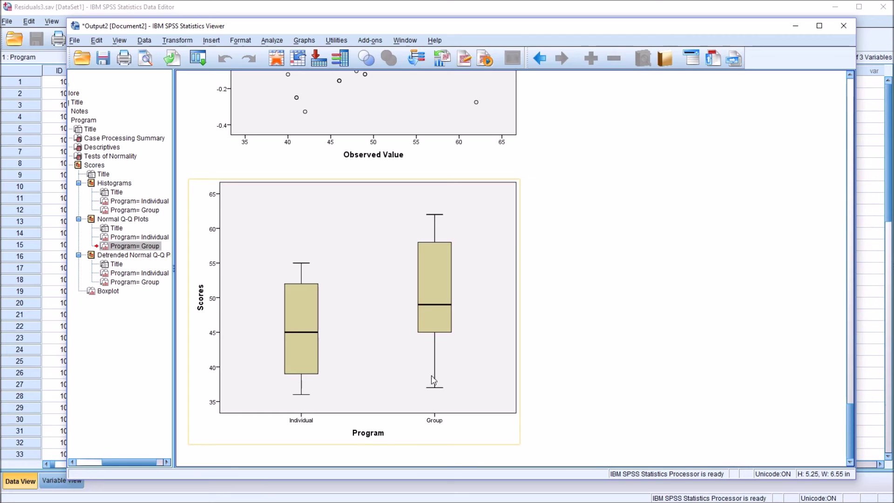
double_click(381, 318)
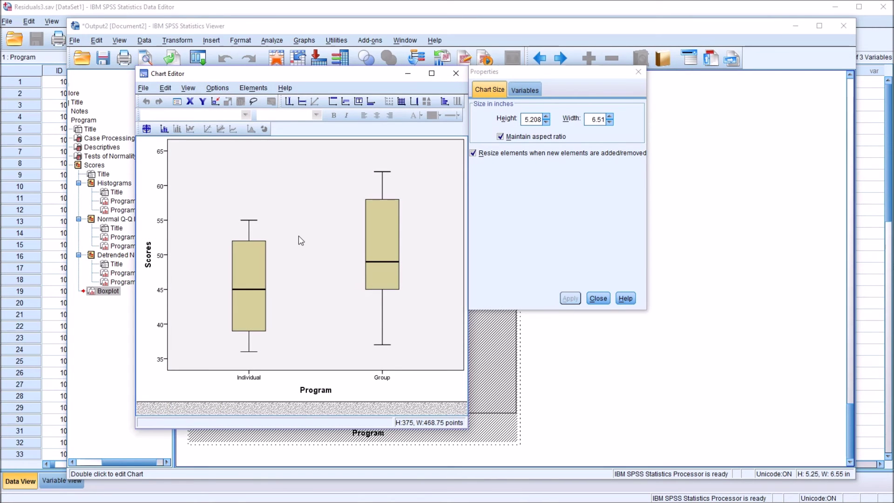
Step: Fill both boxplot boxes with light green (112, 220, 132)
click(253, 264)
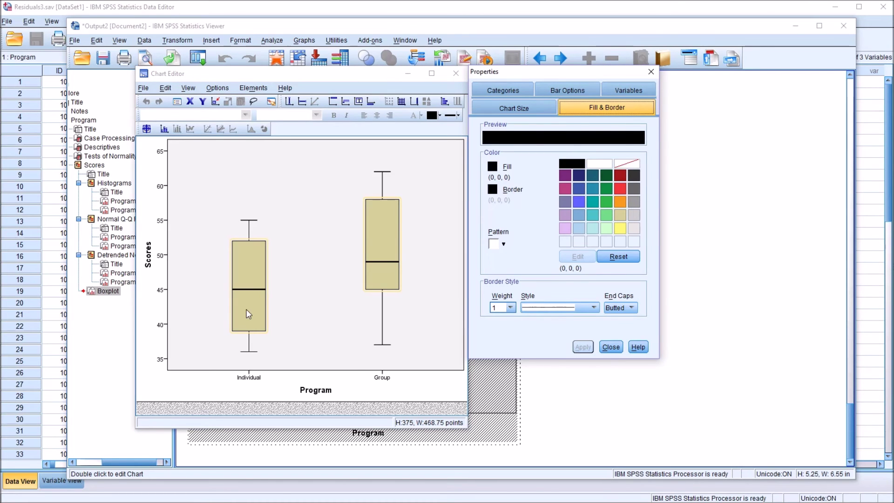
click(250, 265)
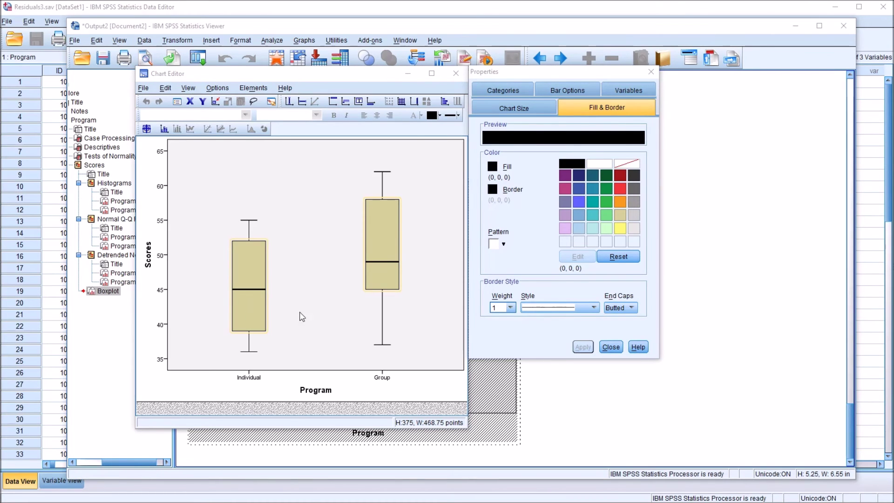
click(607, 214)
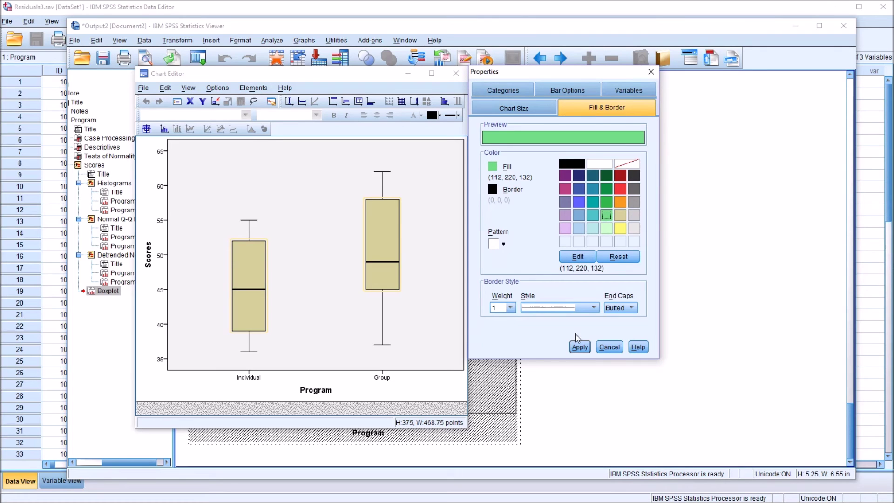
click(579, 347)
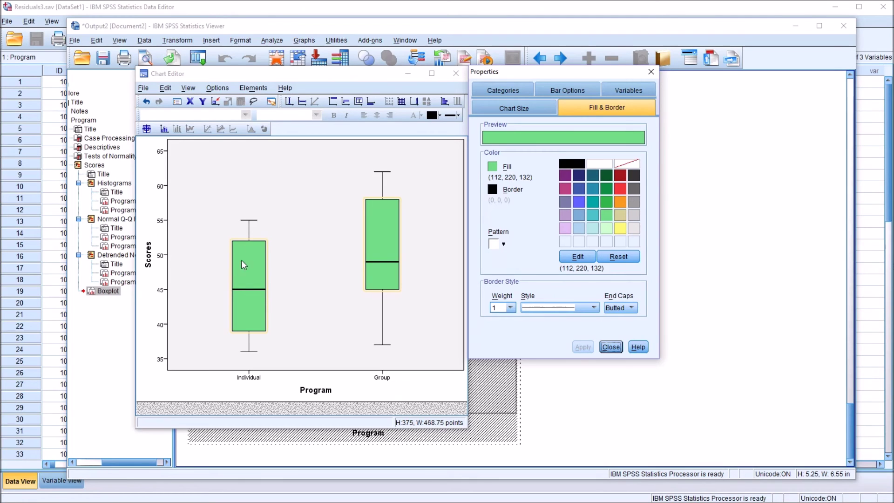
click(243, 292)
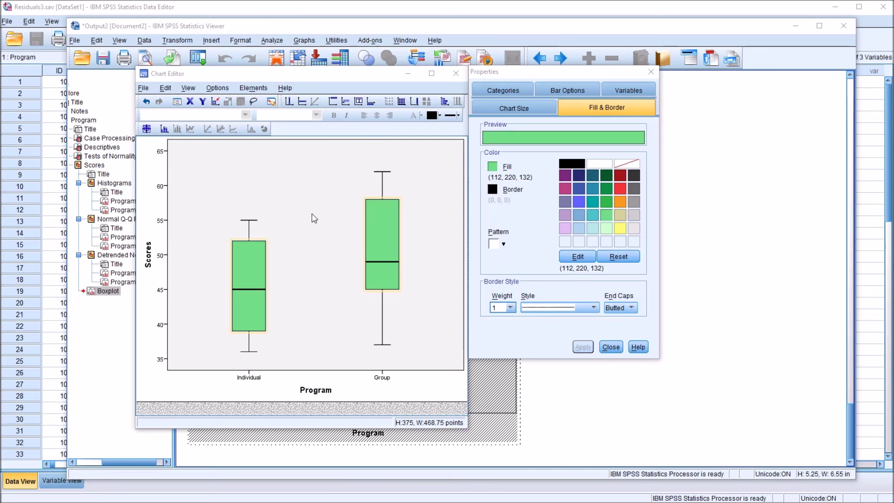
Step: Make both median lines of the boxplot white
click(256, 289)
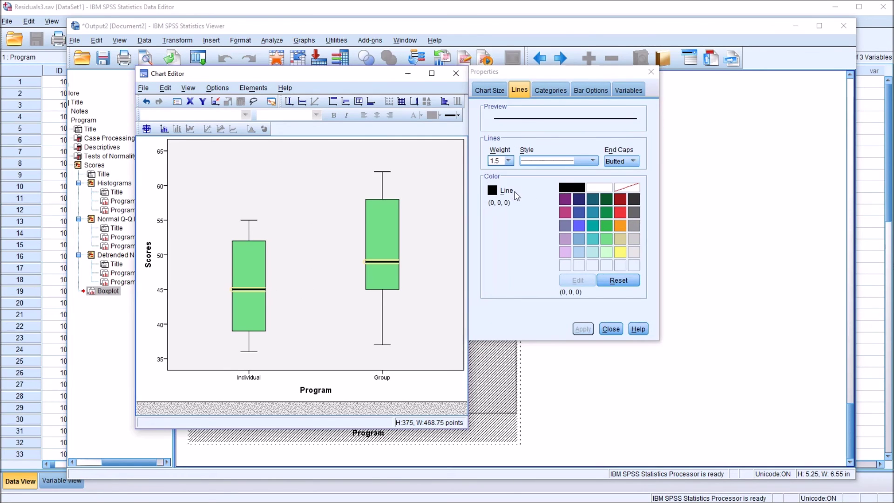
click(594, 188)
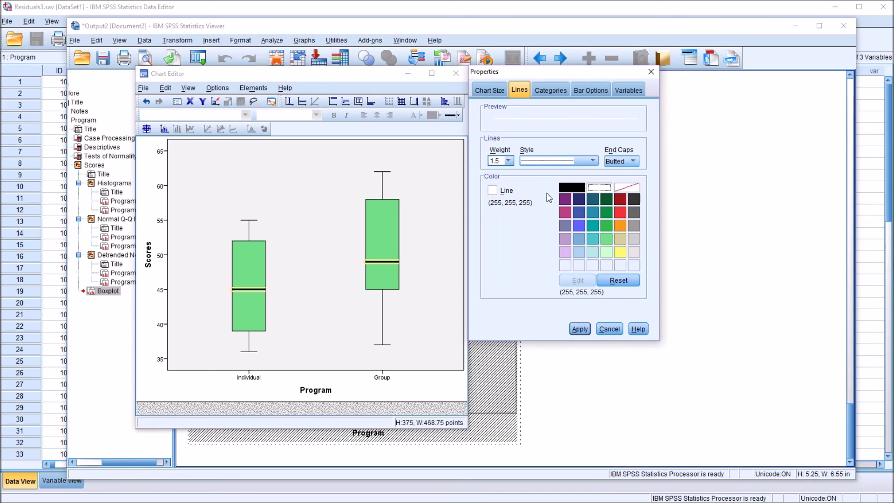
click(580, 329)
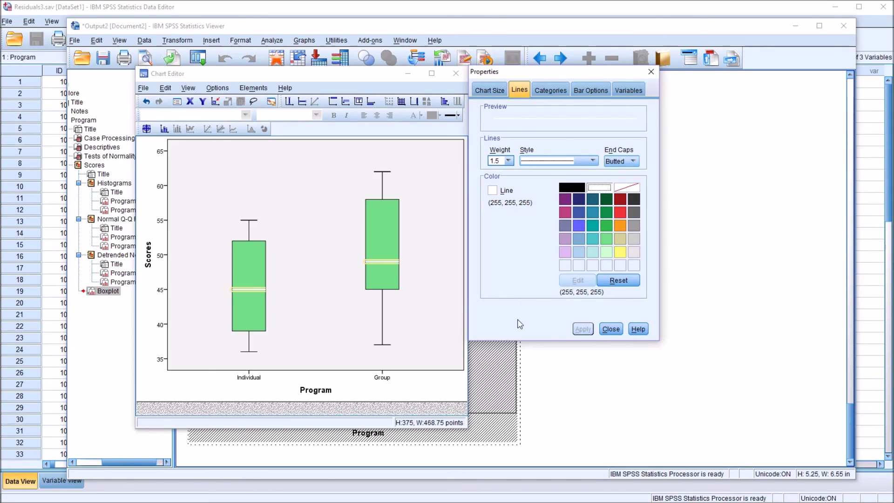
Step: Draw the boxplot whiskers in green (46, 184, 72) at line weight 2
click(252, 232)
click(251, 233)
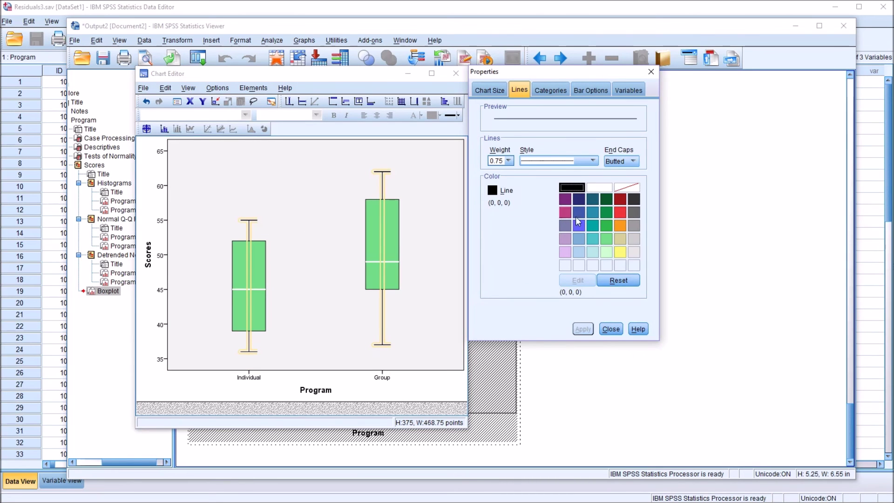
click(606, 225)
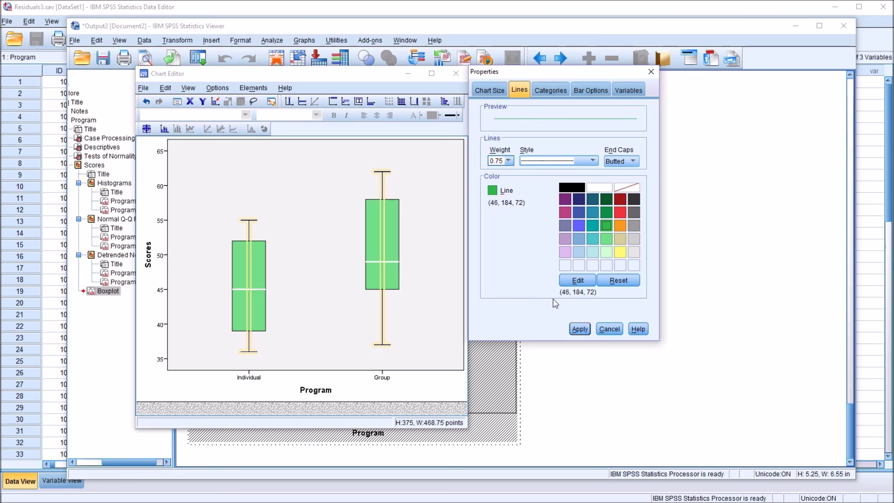
click(509, 161)
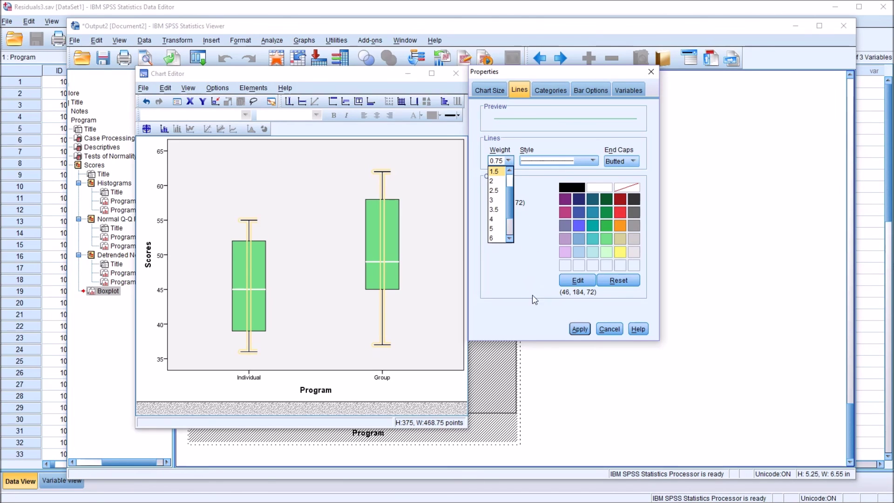
click(494, 181)
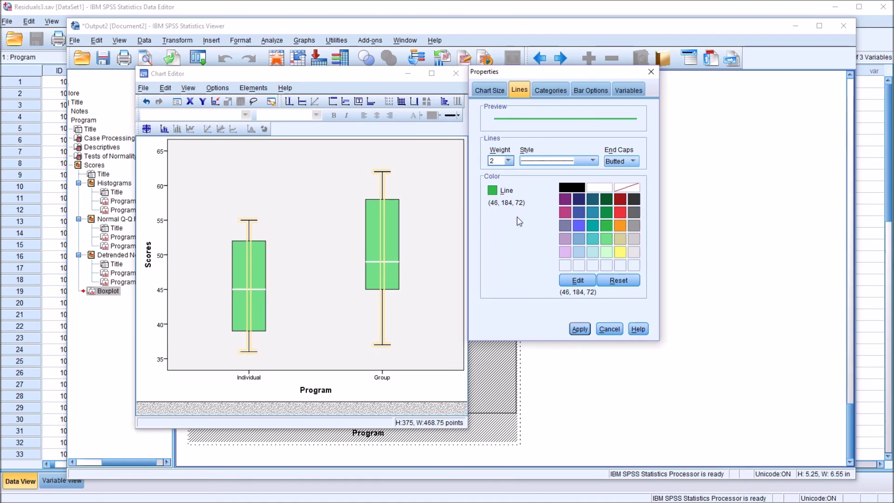
click(579, 329)
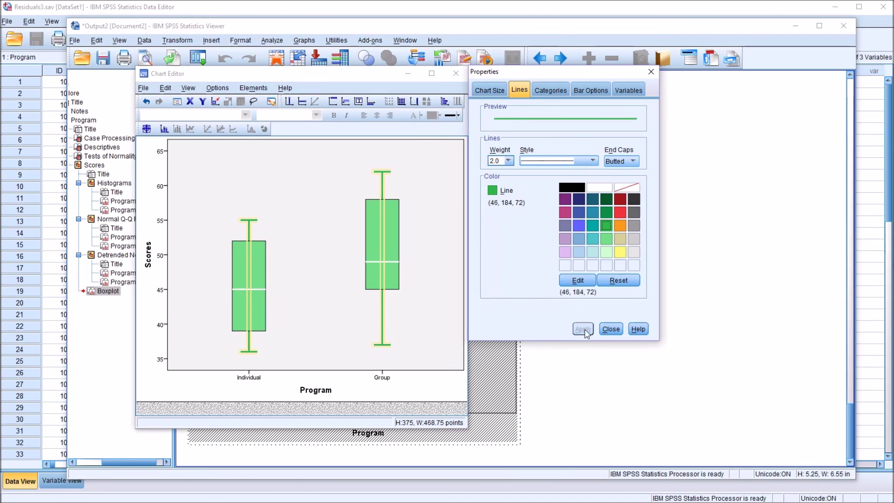
click(446, 304)
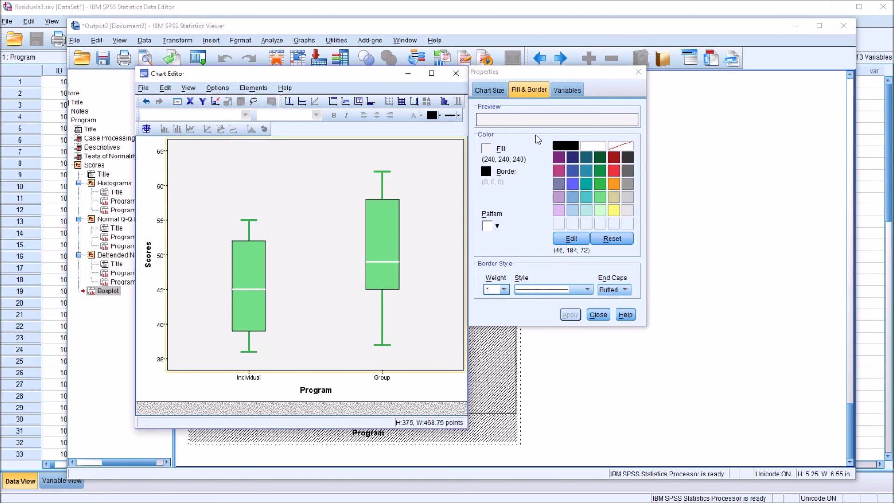
Step: Give the boxplot a black (0, 0, 0) plot background, return to the Viewer, then reopen it
click(562, 146)
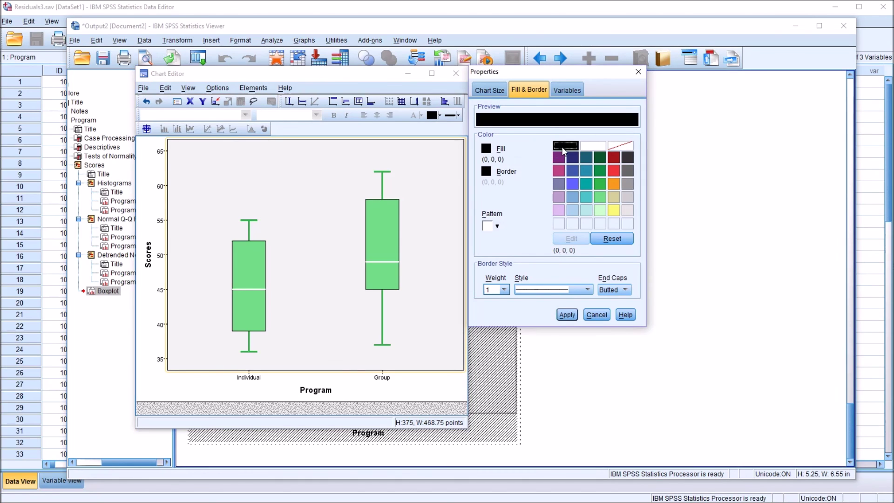
click(570, 315)
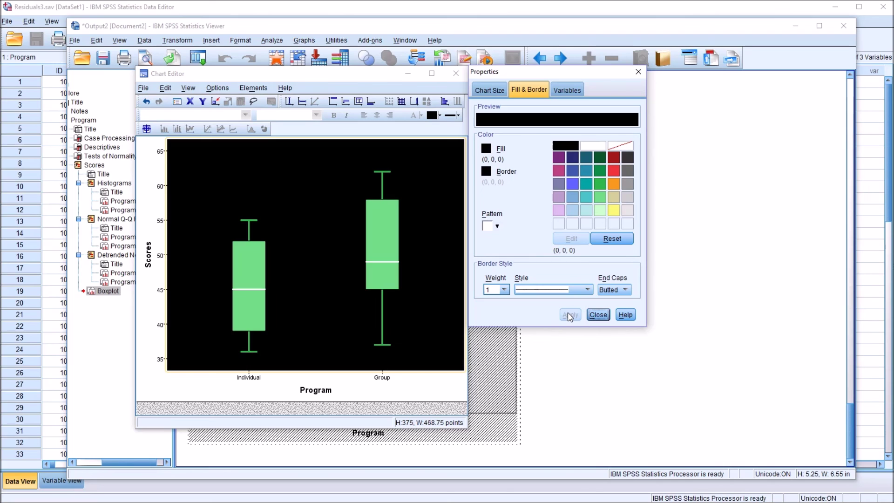
click(598, 315)
click(456, 73)
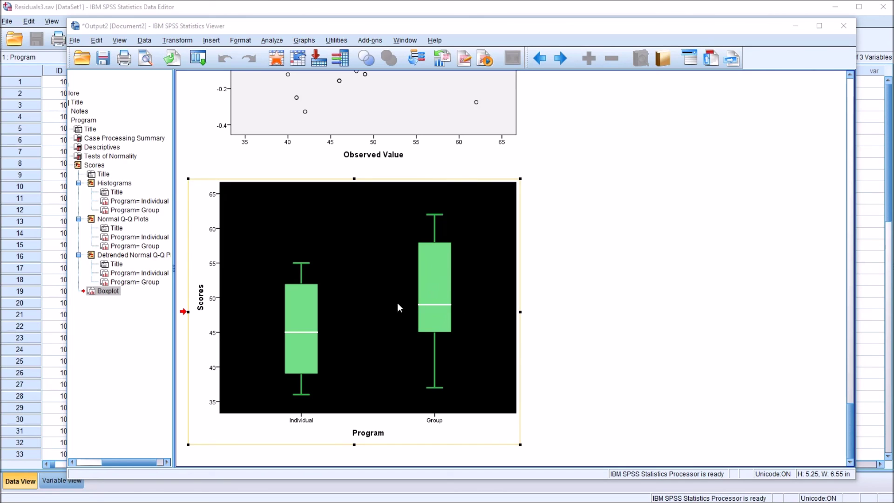
double_click(452, 374)
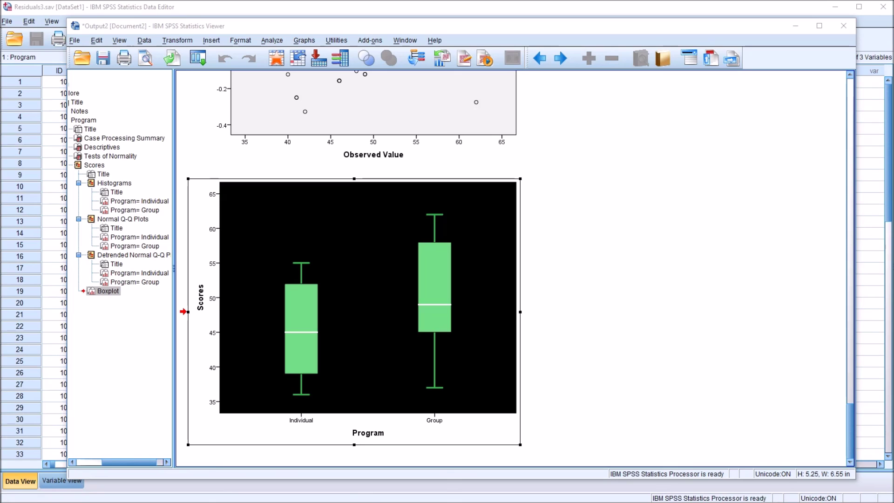